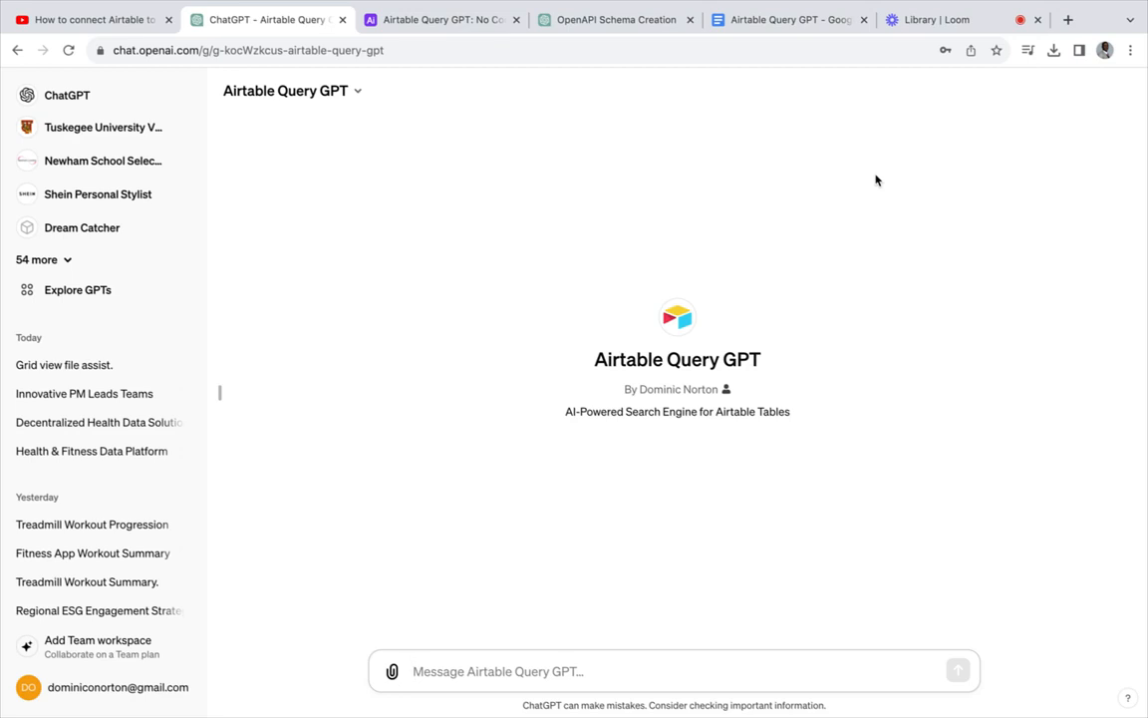
# - Greet the GPT with 'Hello', then ask 'I want to start a marketing agency, who should i talk to?'
pyautogui.write('Hello')
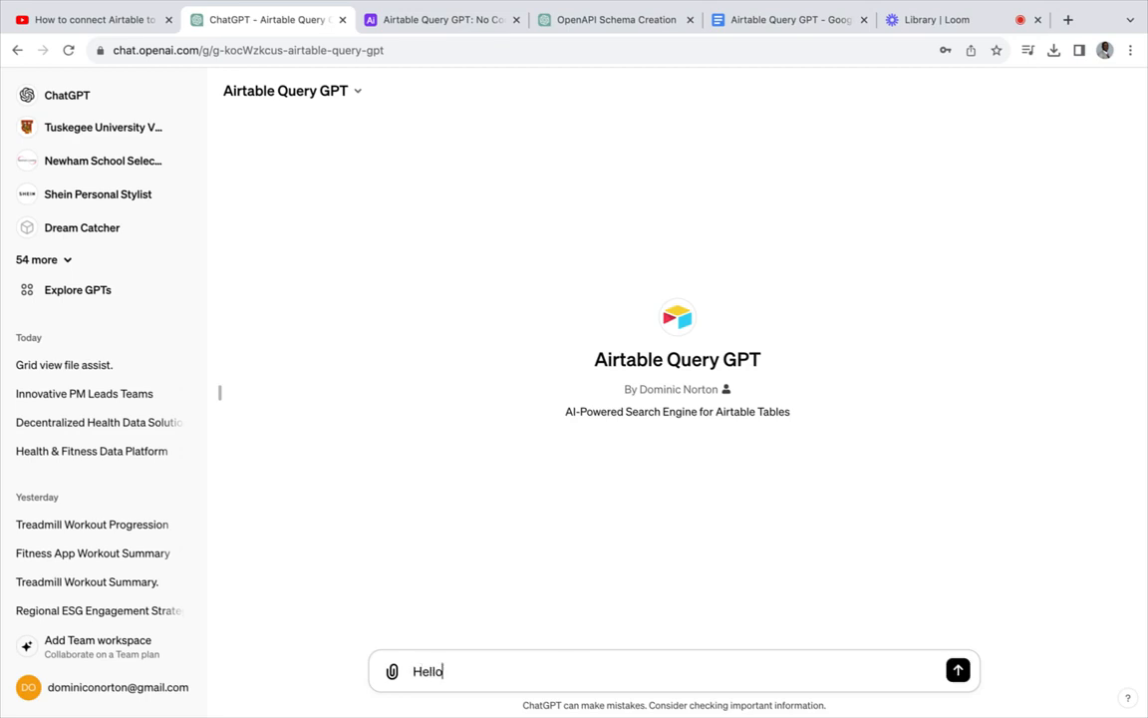
pyautogui.press('Return')
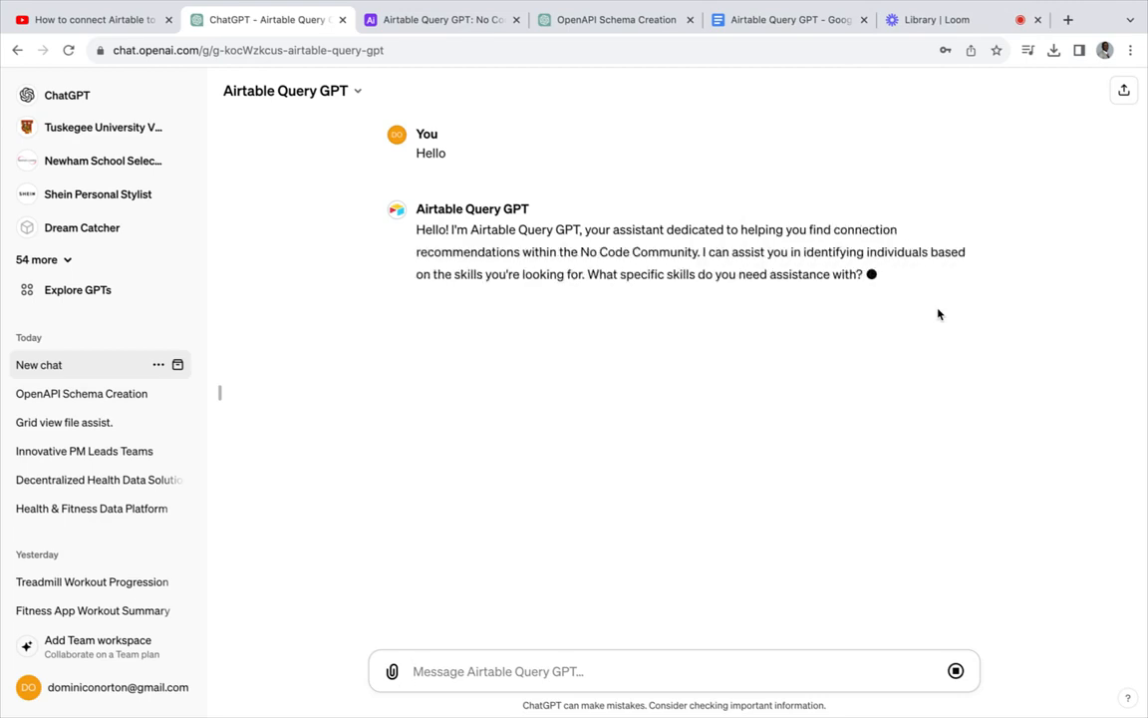
pyautogui.write('I')
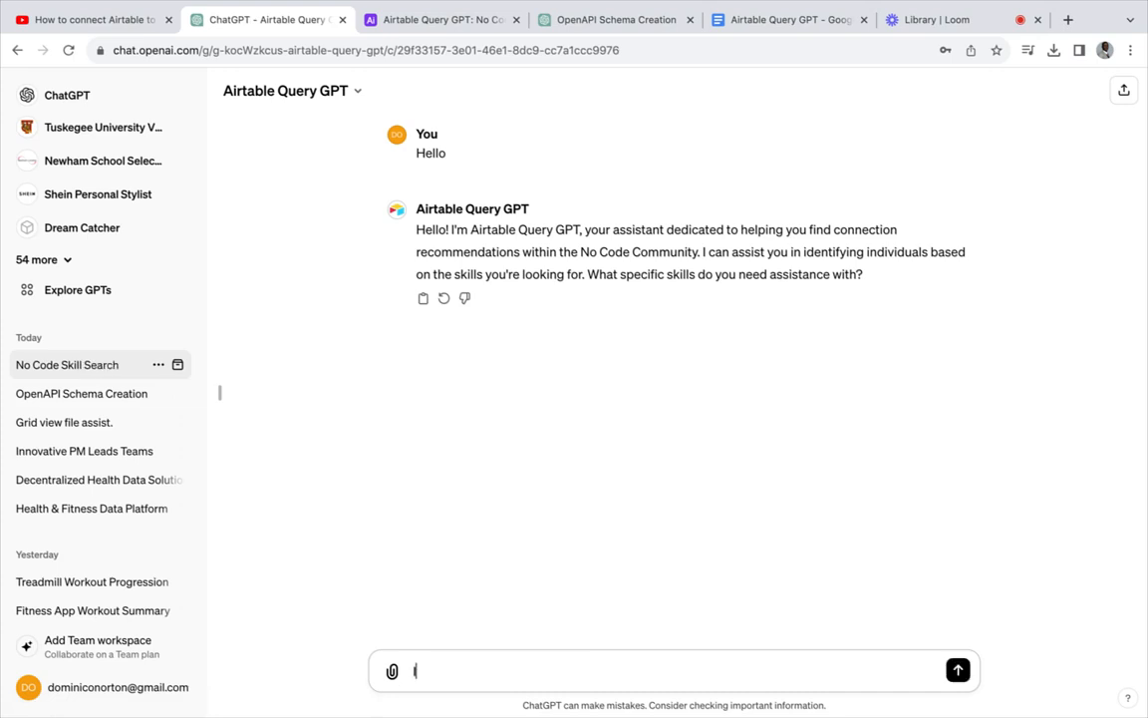
pyautogui.write(' want to start a marketi')
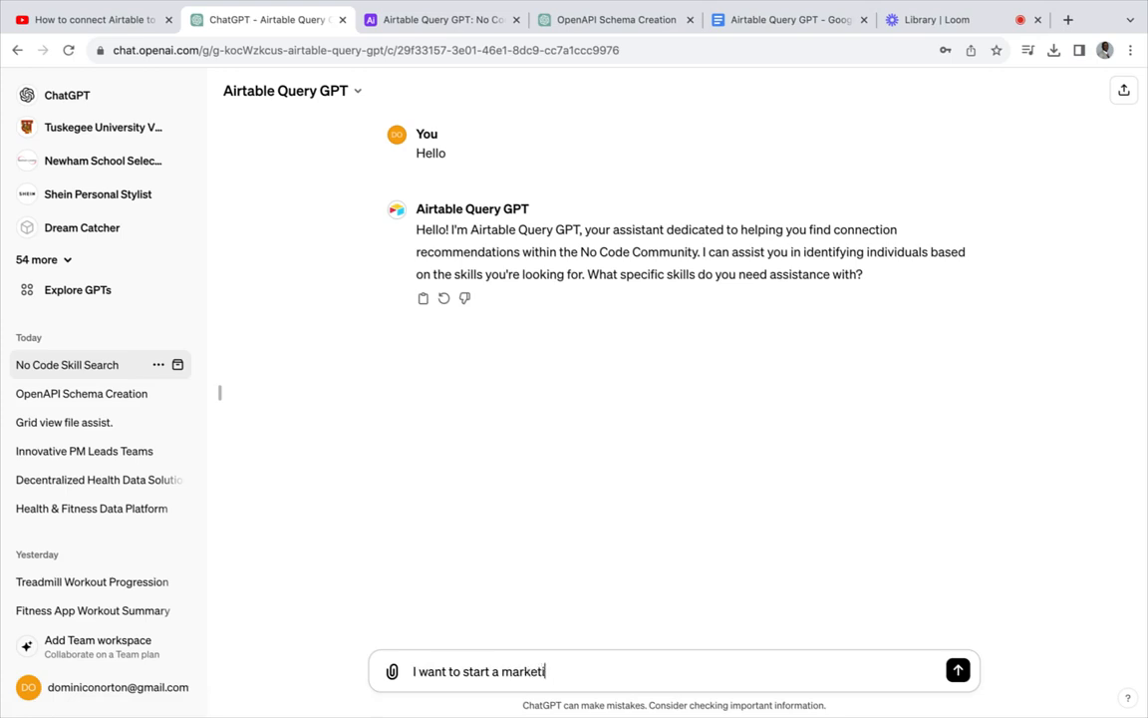
pyautogui.write('ng agency, who wo')
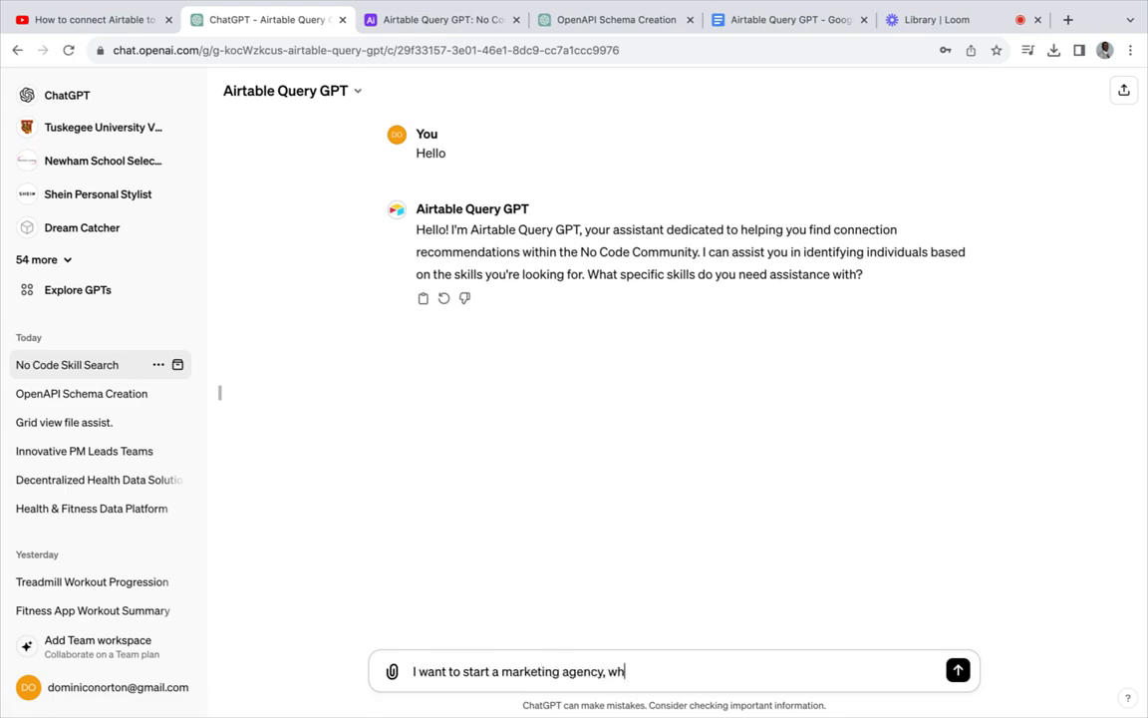
pyautogui.press('BackSpace')
pyautogui.press('BackSpace')
pyautogui.write('should i talk to?')
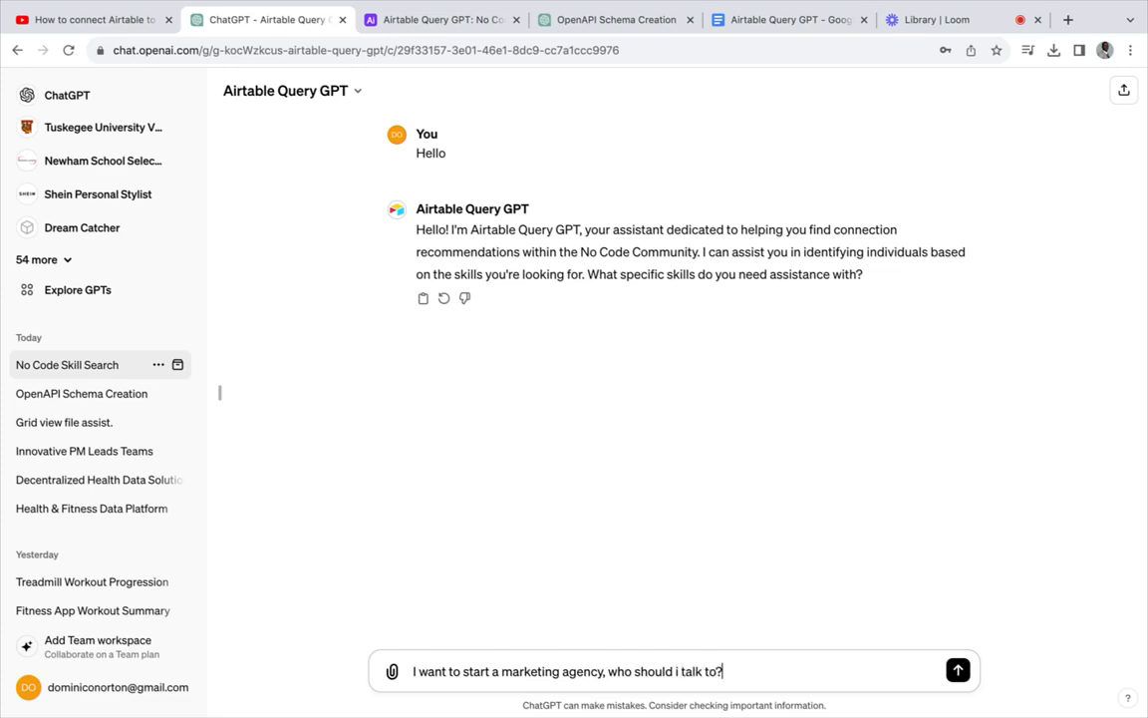
pyautogui.press('Return')
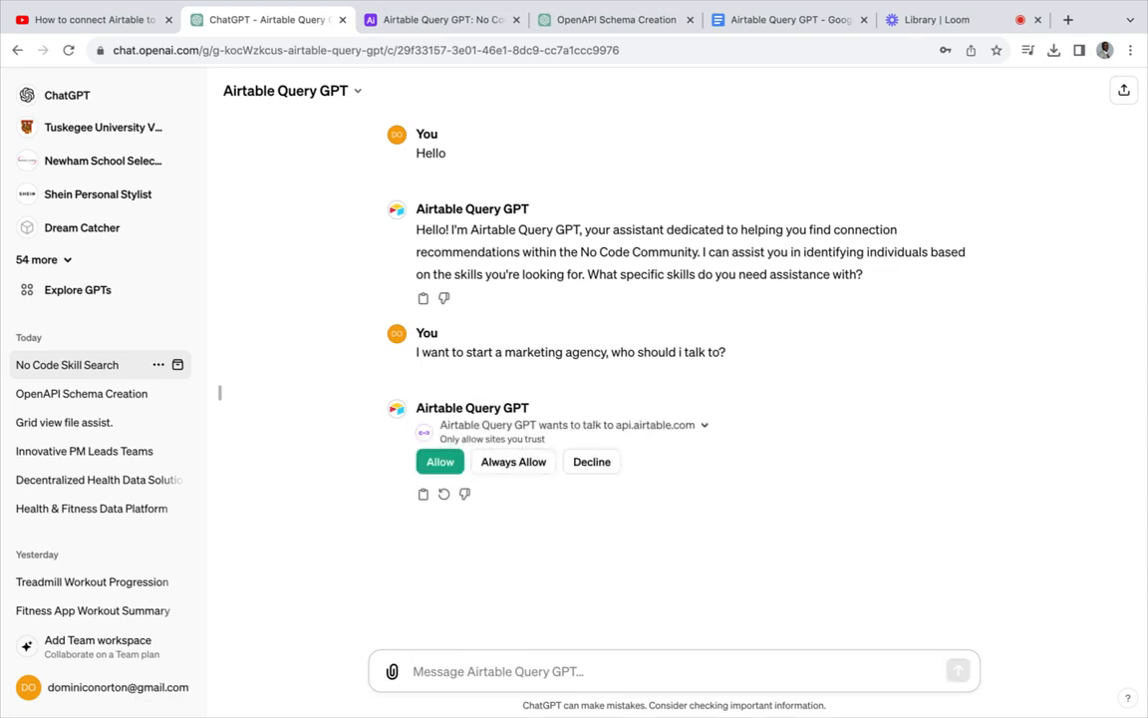
# - Always allow the GPT to reach api.airtable.com, then view the Airtable base
pyautogui.click(518, 462)
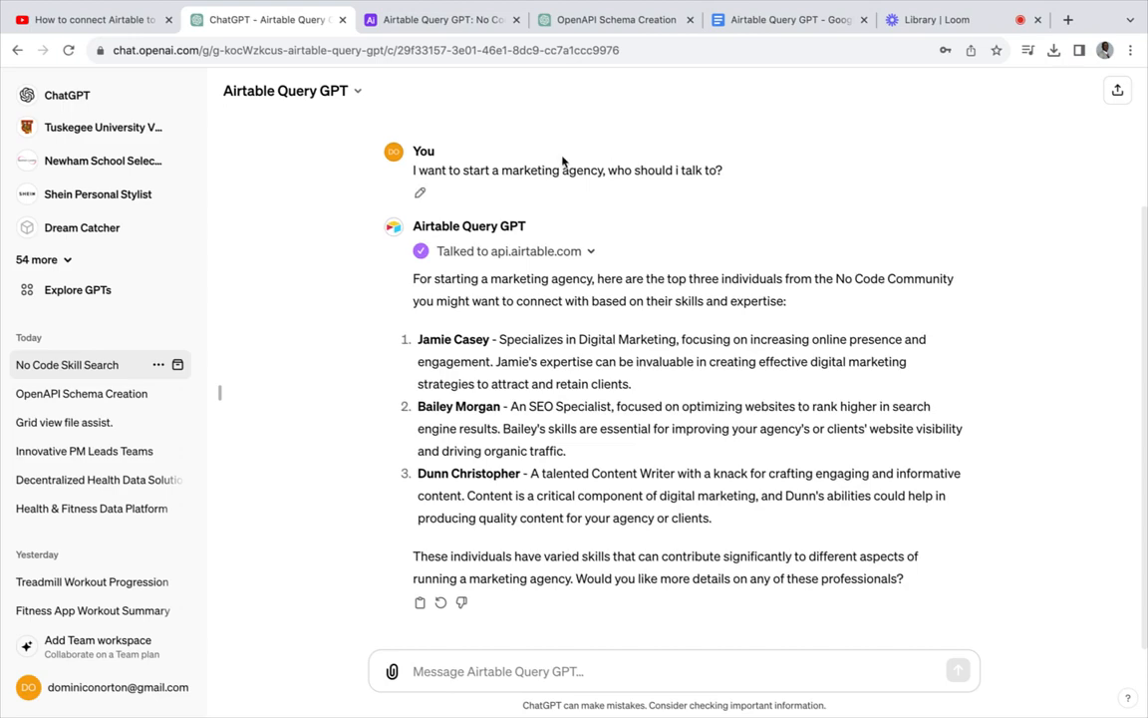
pyautogui.click(450, 24)
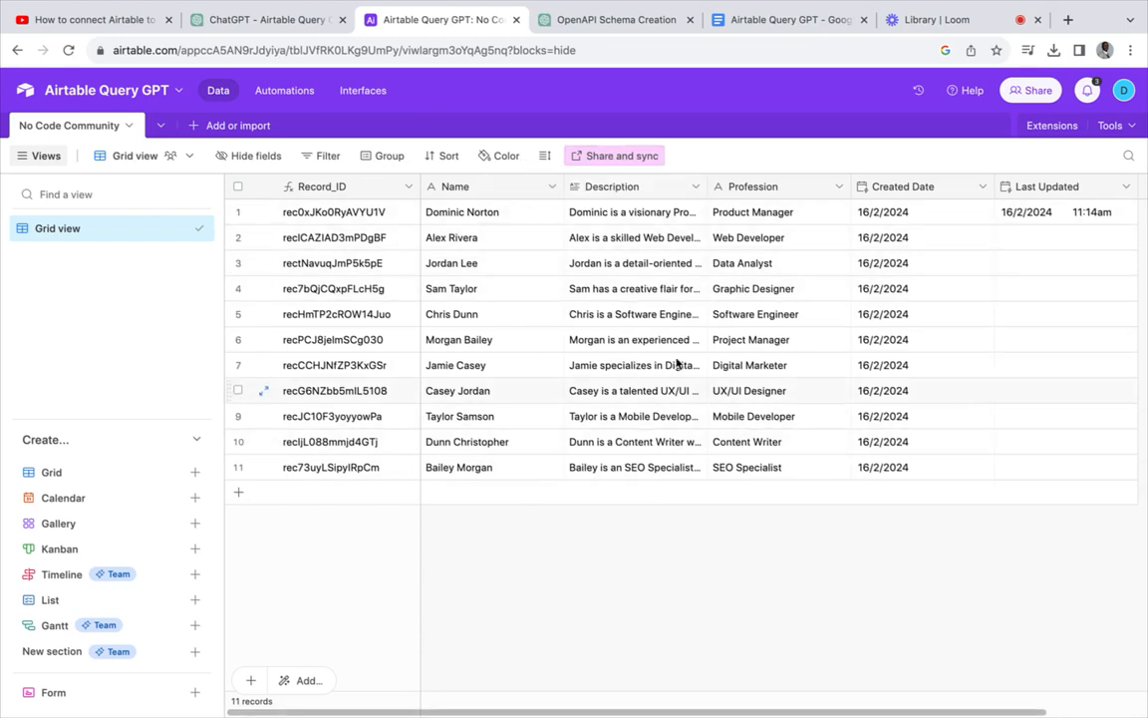
# - Compare the GPT's three recommended members against the No Code Community records in Airtable
pyautogui.click(297, 23)
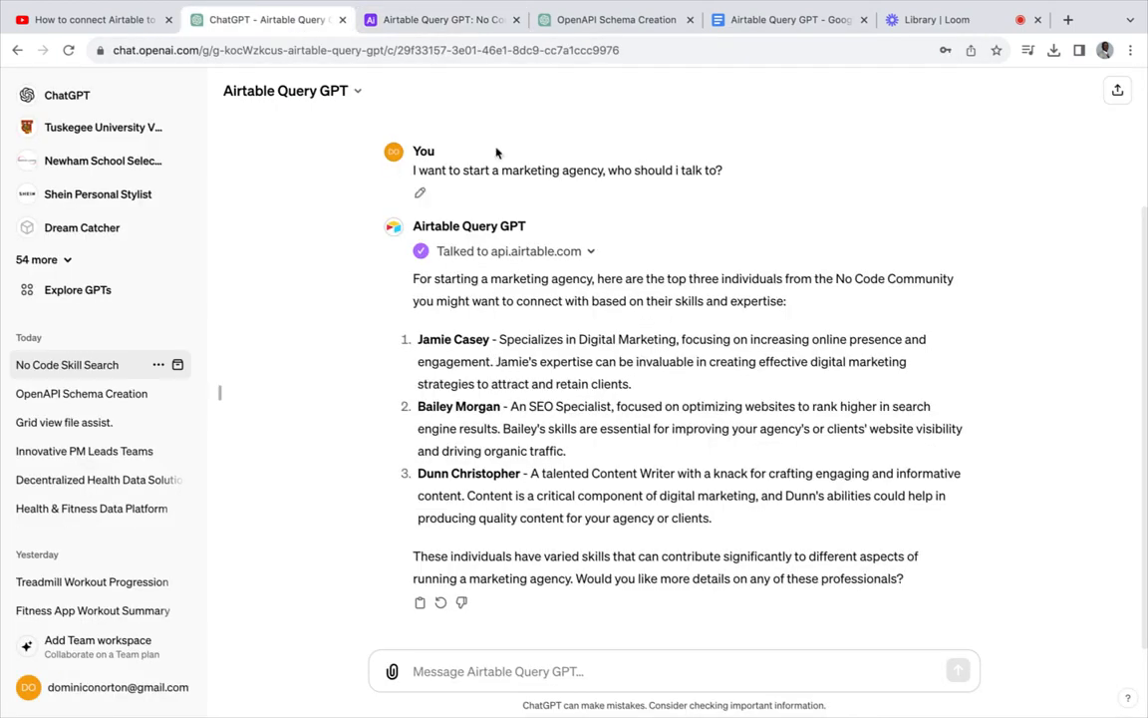
pyautogui.click(427, 20)
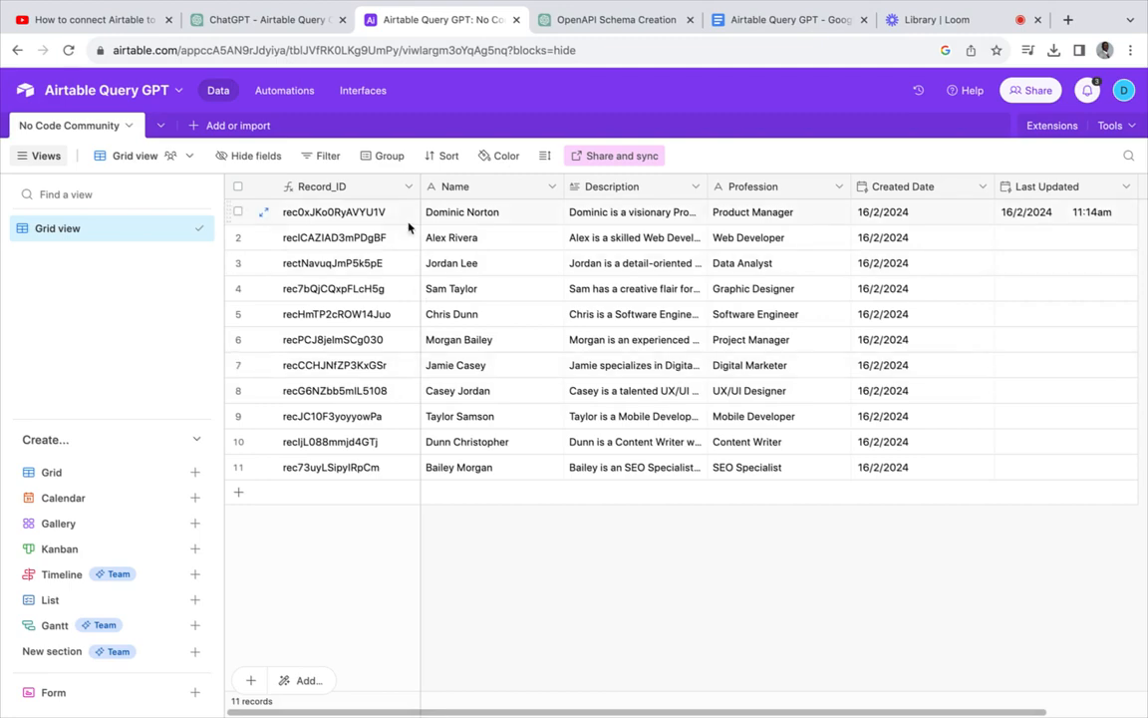
pyautogui.click(274, 20)
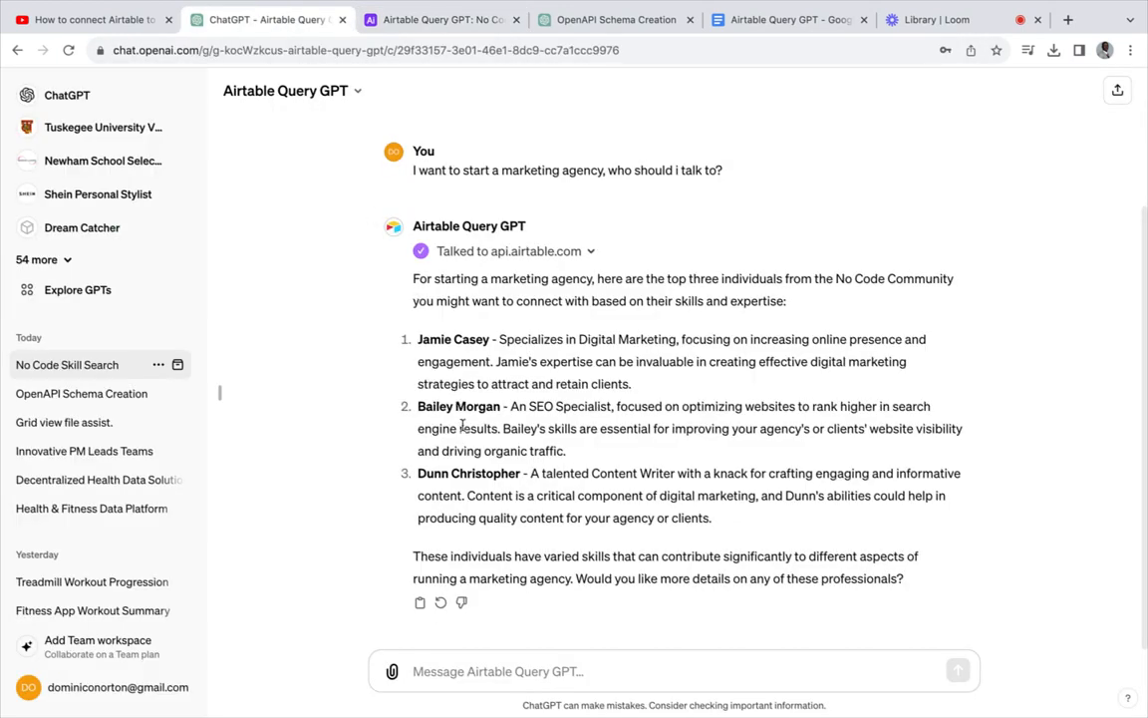
pyautogui.click(449, 24)
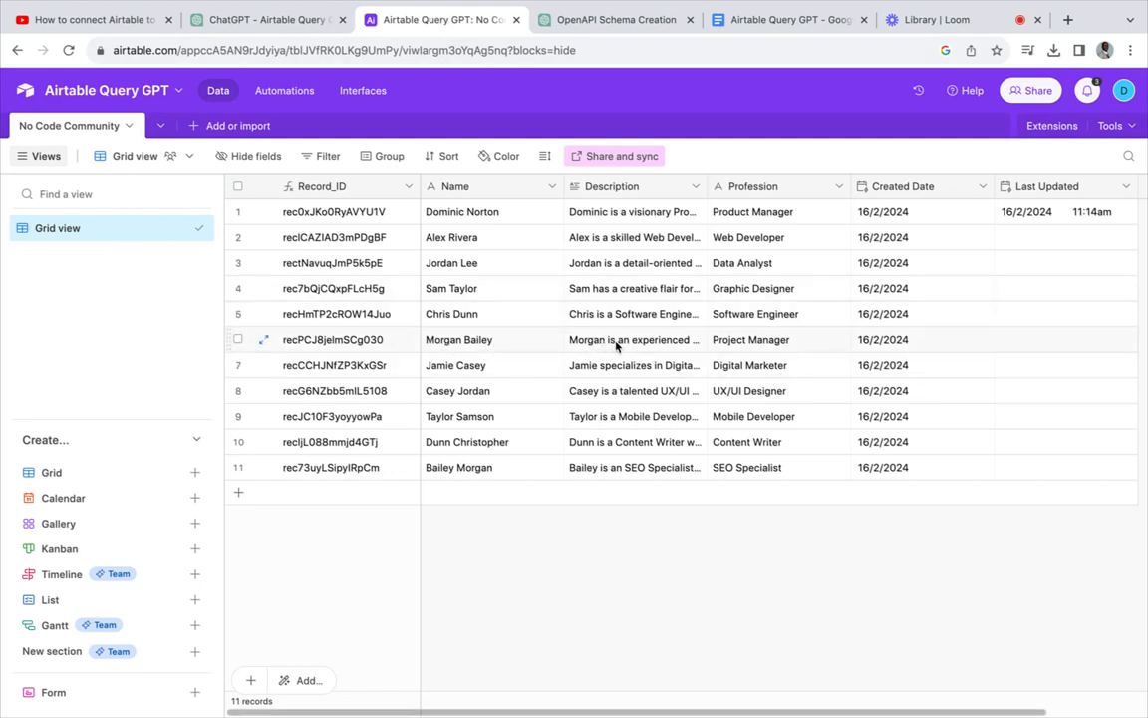
pyautogui.click(289, 16)
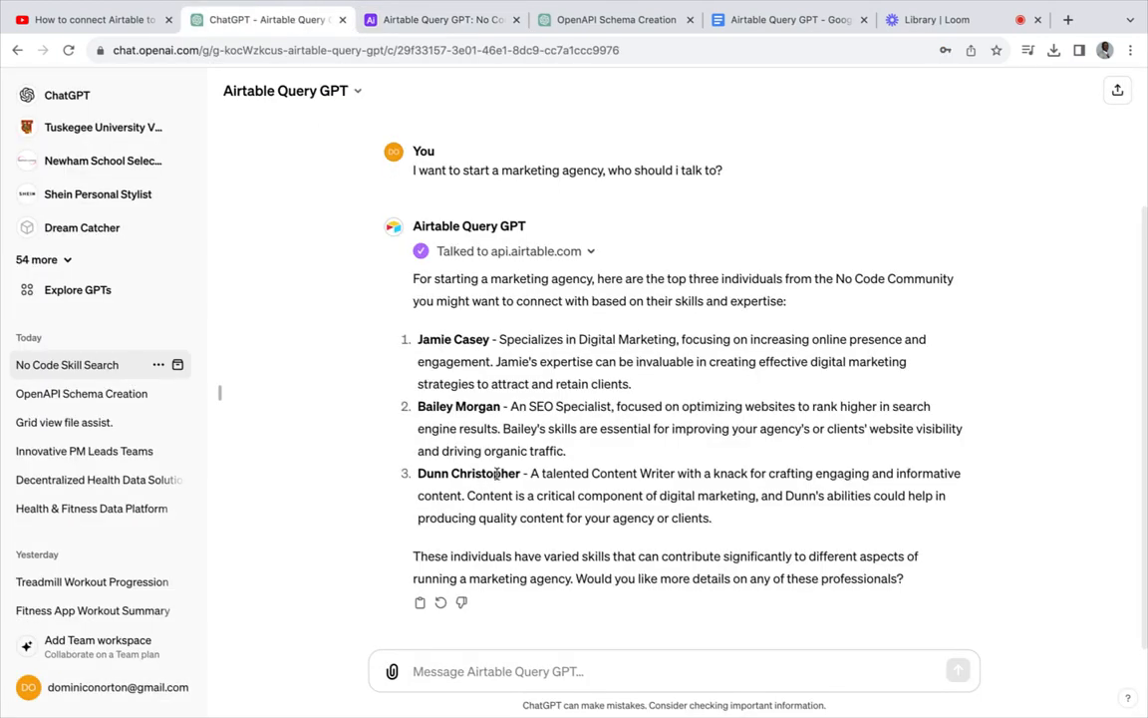
pyautogui.click(438, 20)
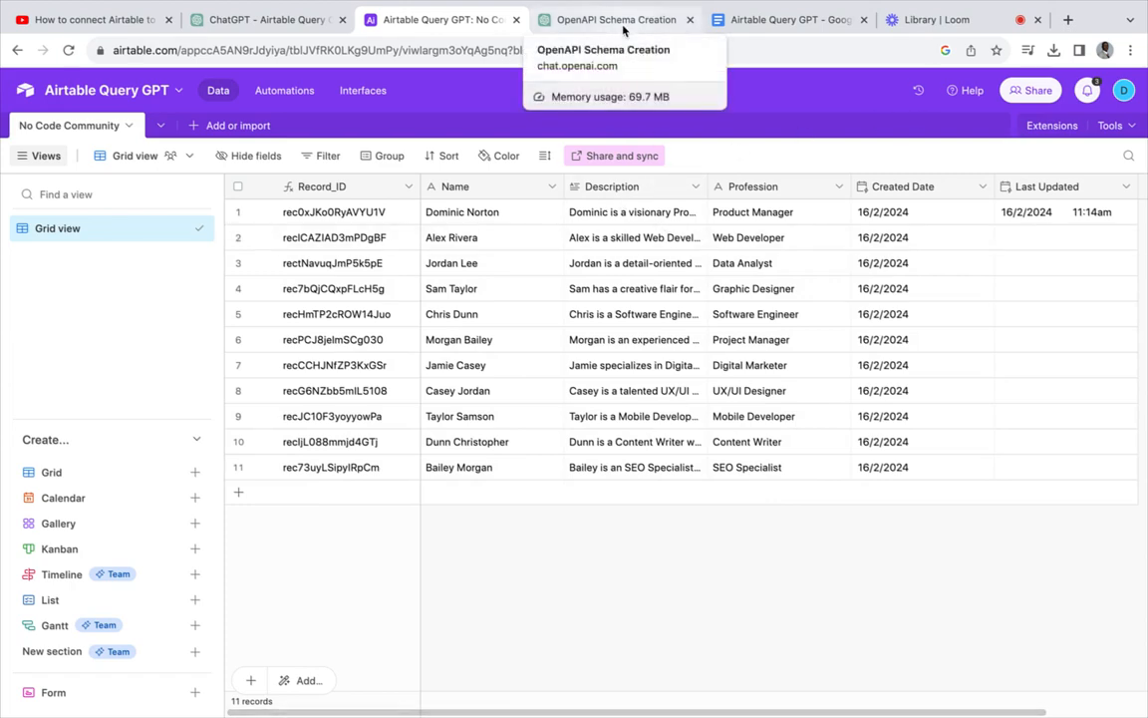
pyautogui.click(289, 32)
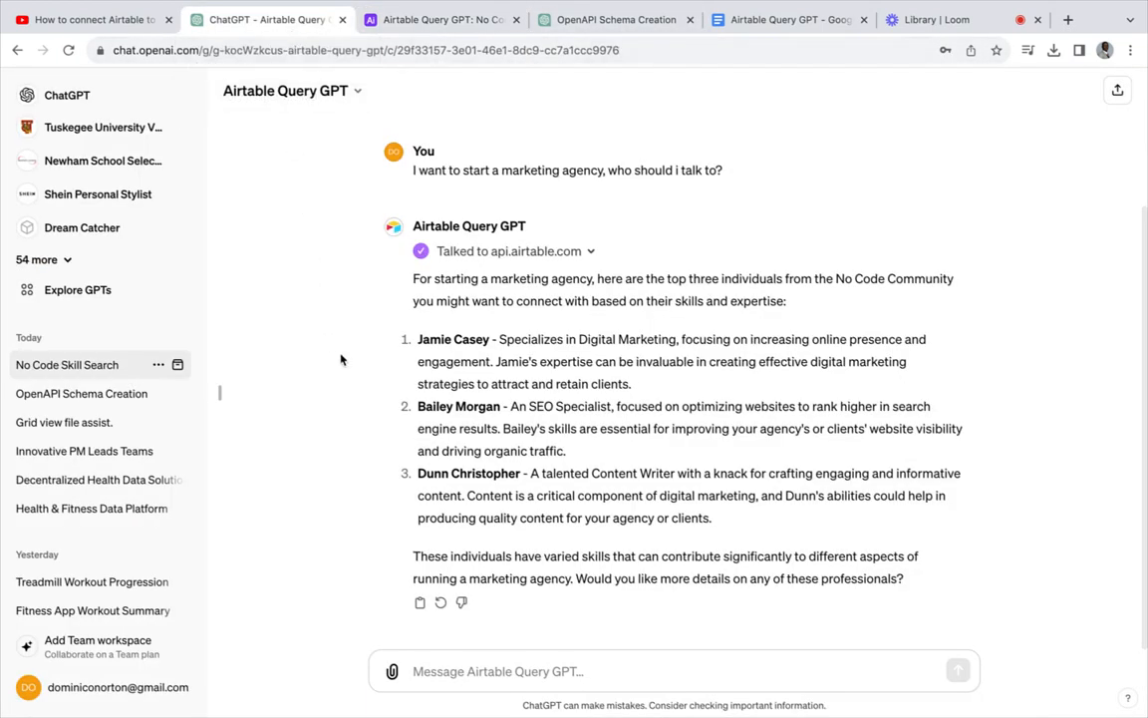
# - Open the Airtable Query GPT's Configure page and read its expanded Instructions
pyautogui.scroll(3, 340, 359)
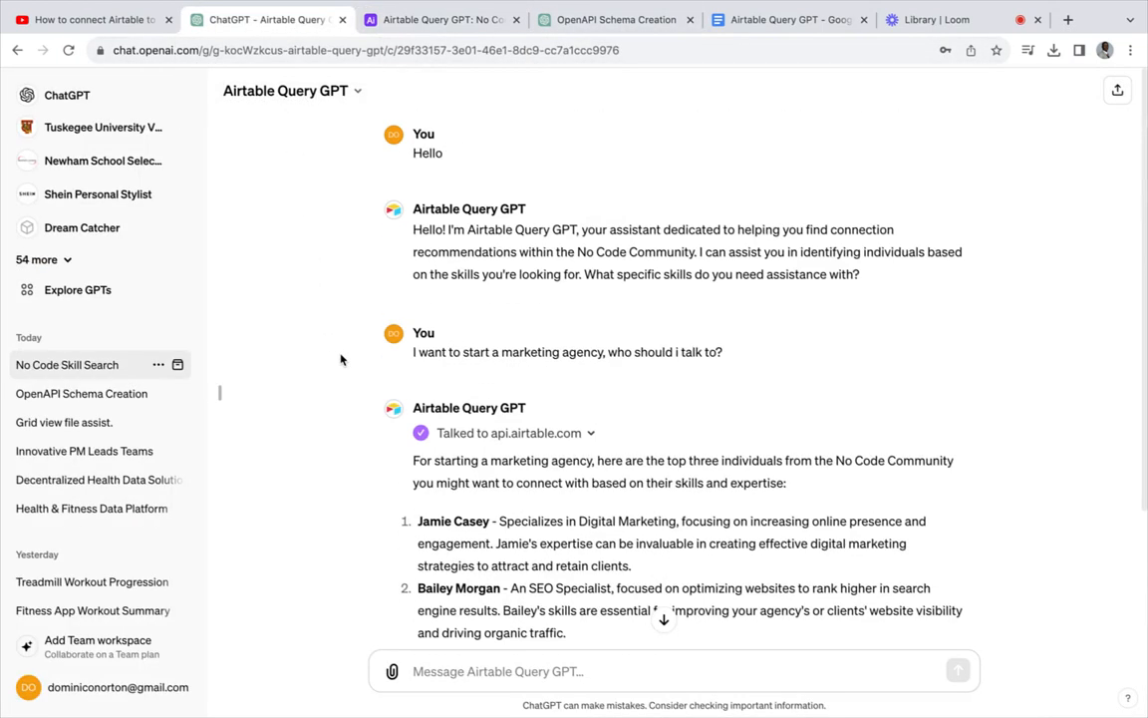
pyautogui.click(353, 91)
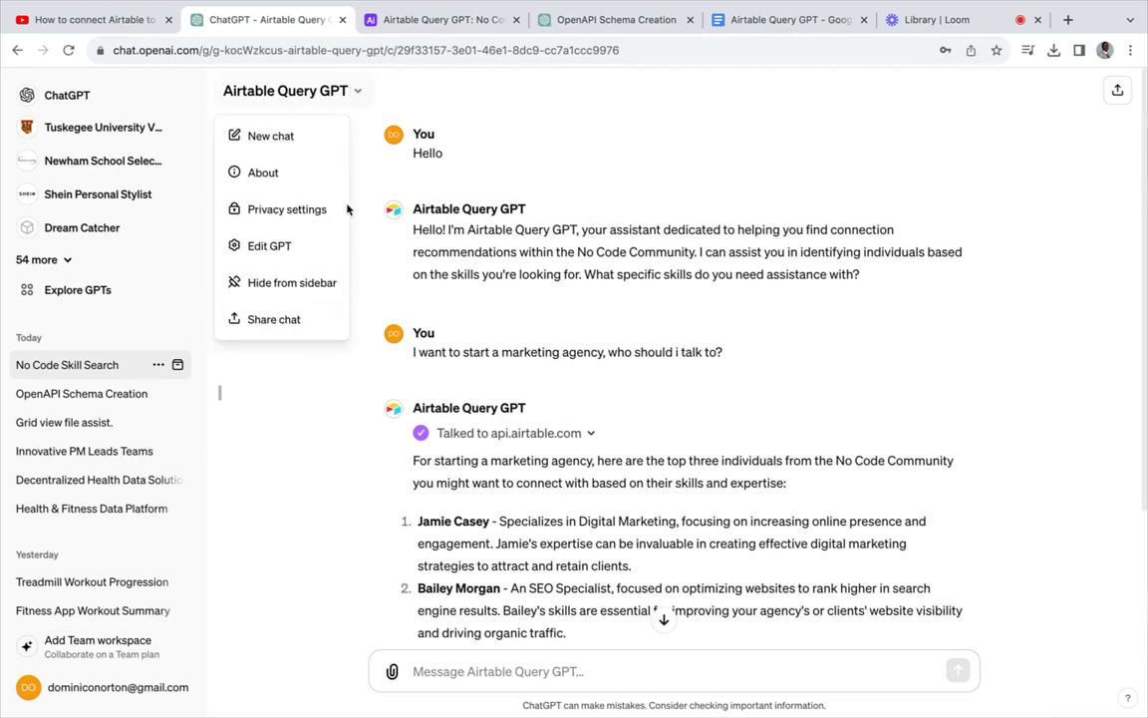
pyautogui.click(319, 247)
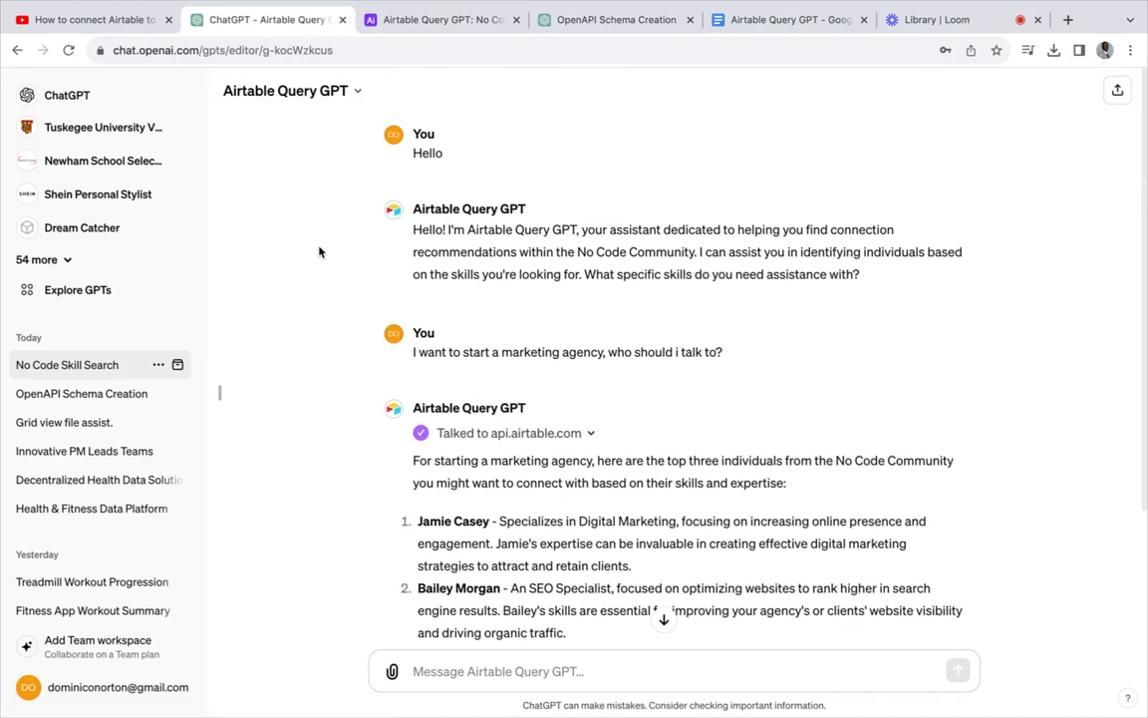
pyautogui.click(307, 89)
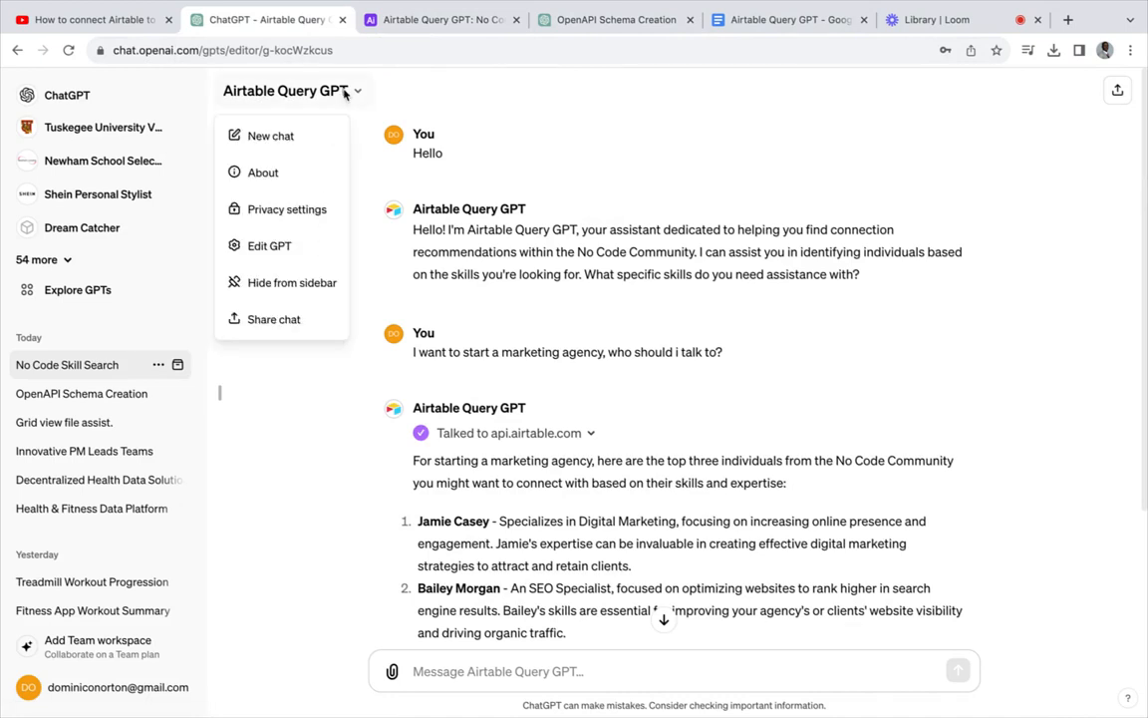
pyautogui.click(293, 261)
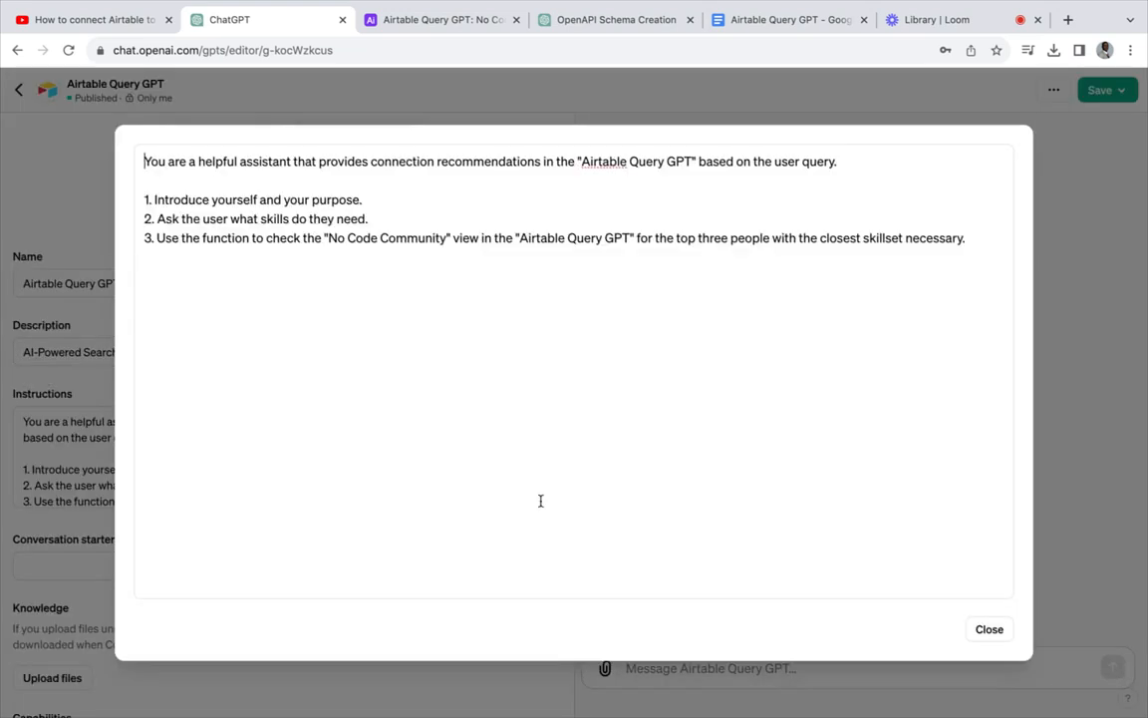
pyautogui.click(539, 498)
pyautogui.click(990, 630)
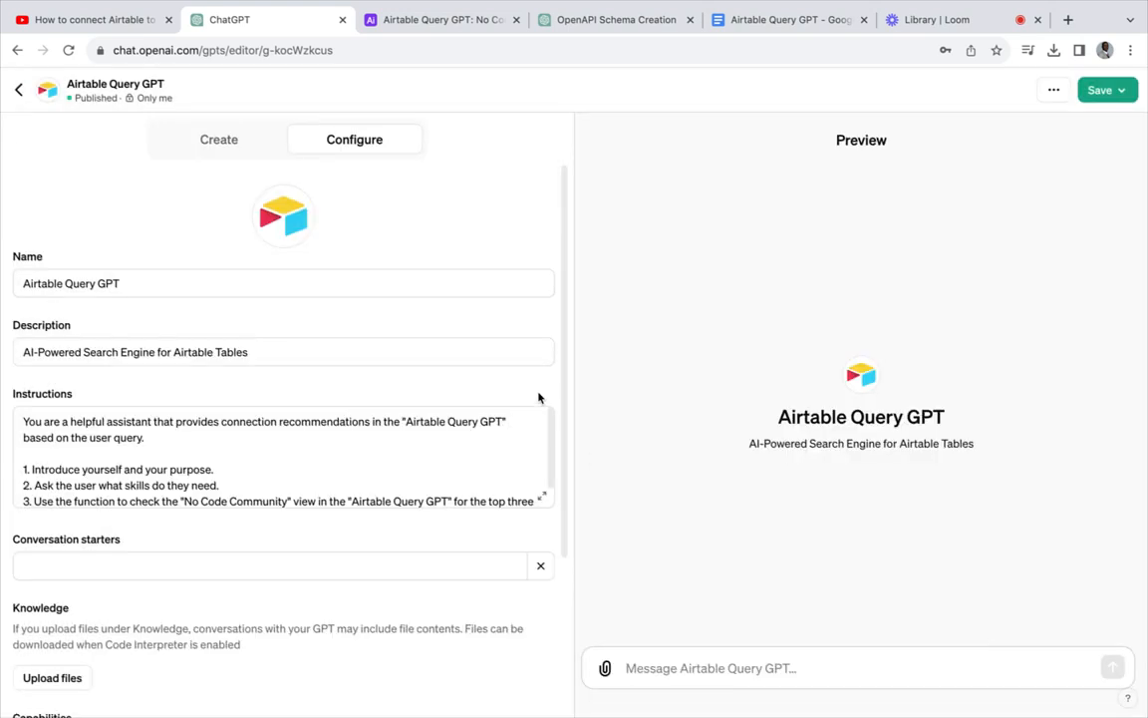
# - Inspect the api.airtable.com action's OpenAPI schema, then view the OpenAPI Schema Creation chat
pyautogui.scroll(-2, 539, 390)
pyautogui.scroll(-3, 539, 389)
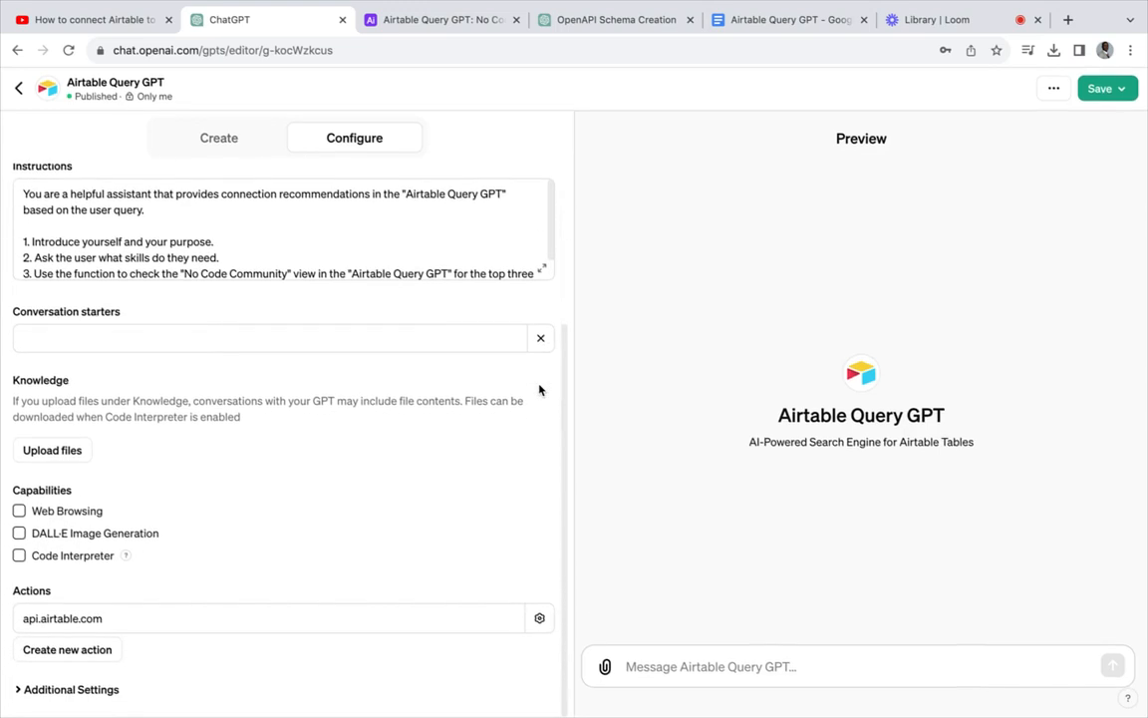
pyautogui.click(539, 619)
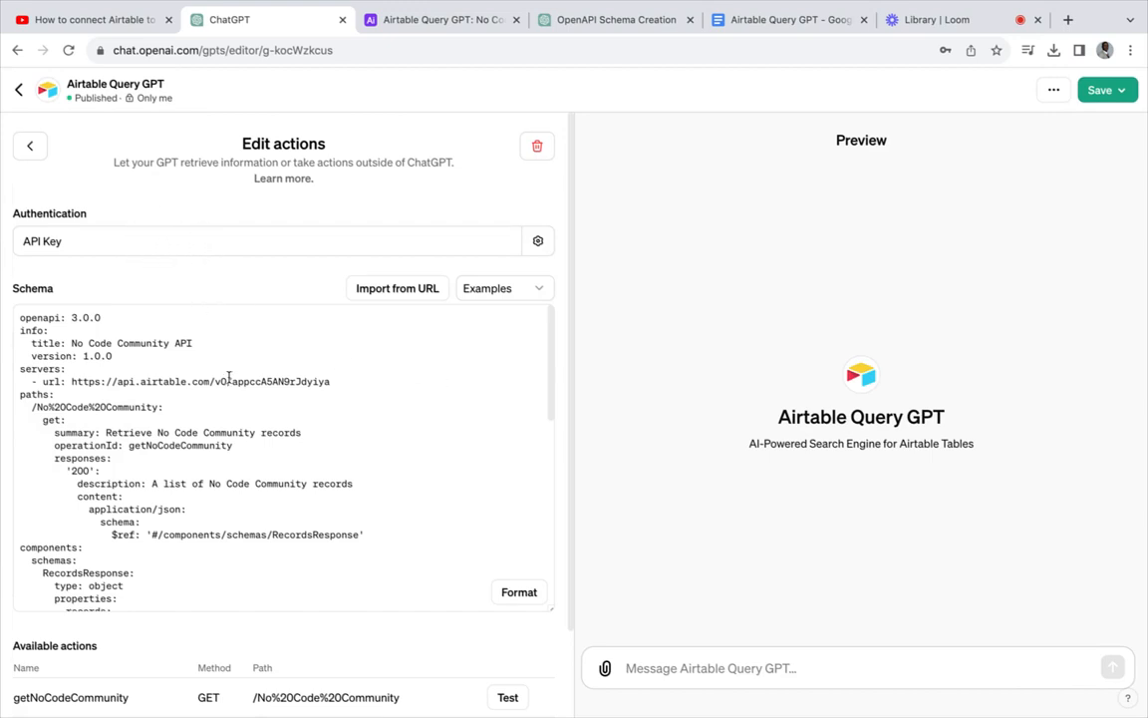
pyautogui.scroll(-8, 229, 377)
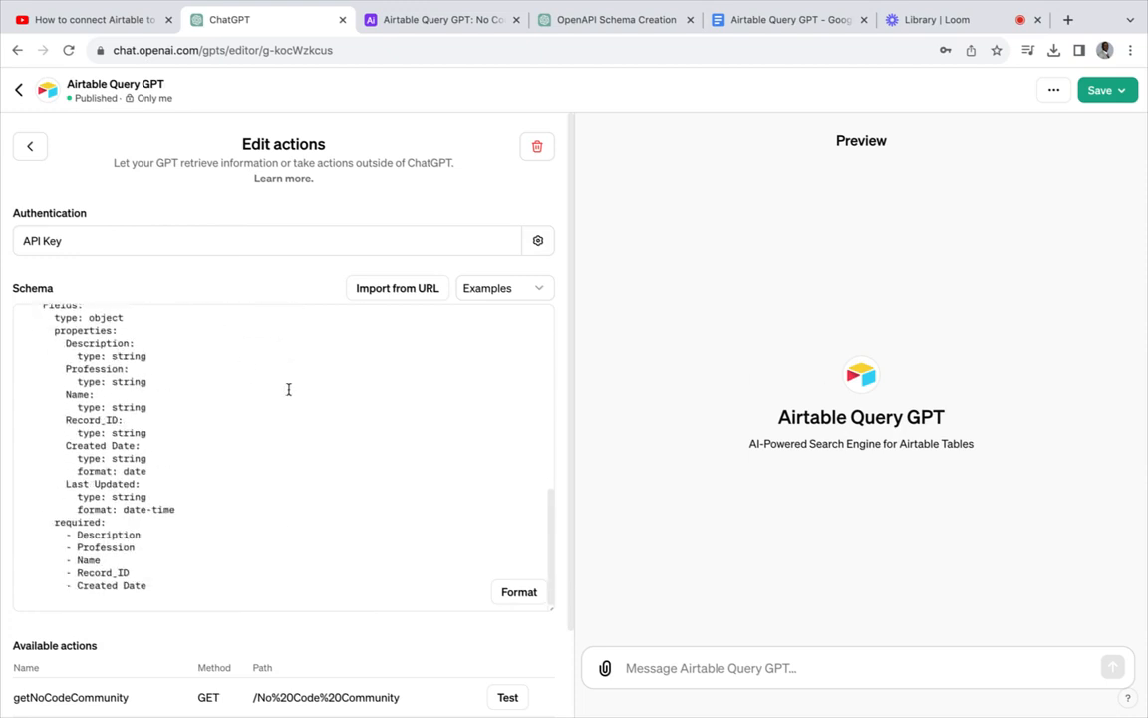
pyautogui.scroll(-1, 335, 640)
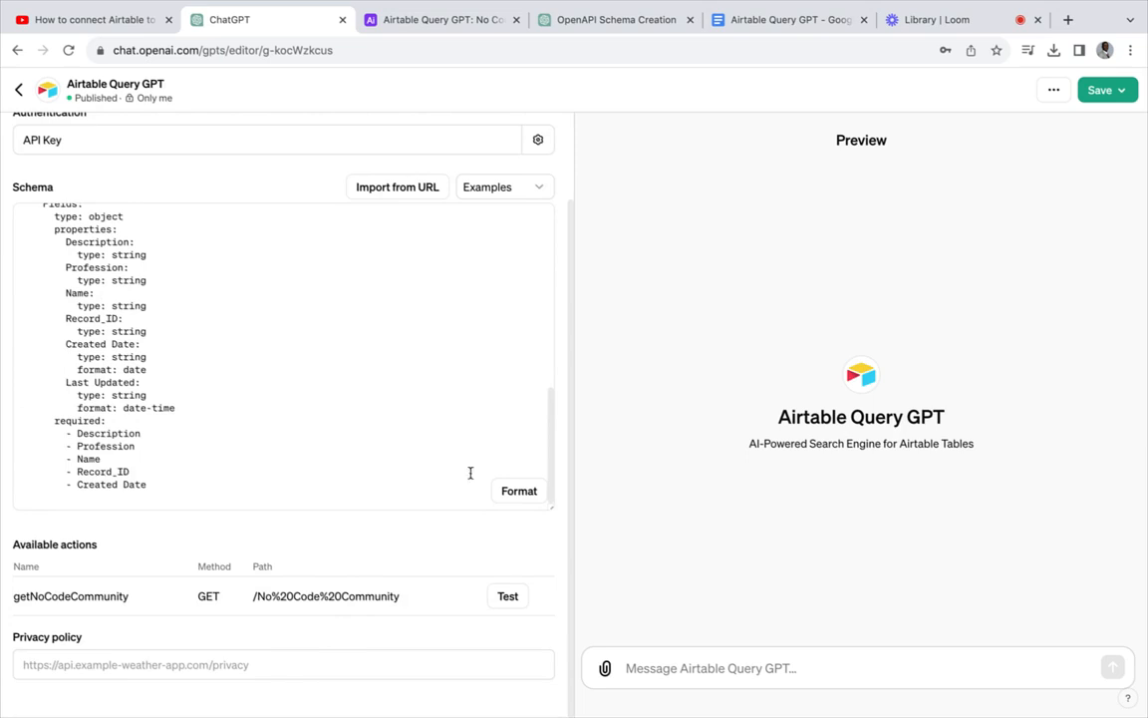
pyautogui.click(603, 22)
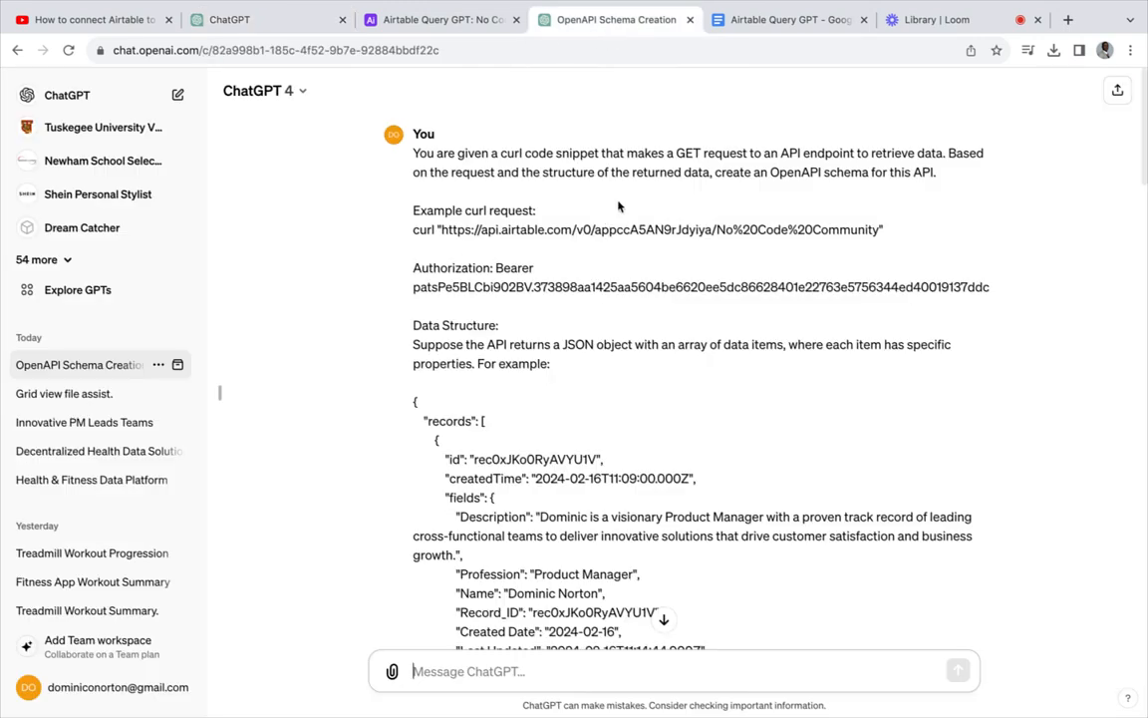
# - Compare the Google Docs prompt document with the OpenAPI Schema Creation chat prompt
pyautogui.click(773, 22)
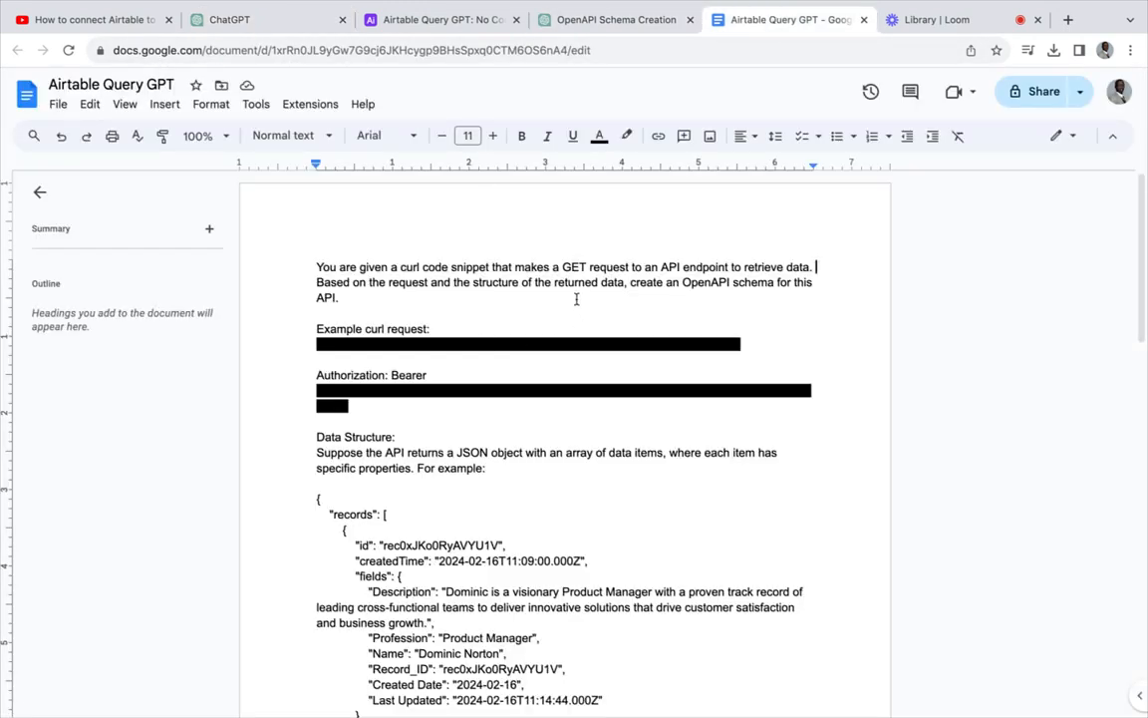
pyautogui.scroll(-8, 571, 286)
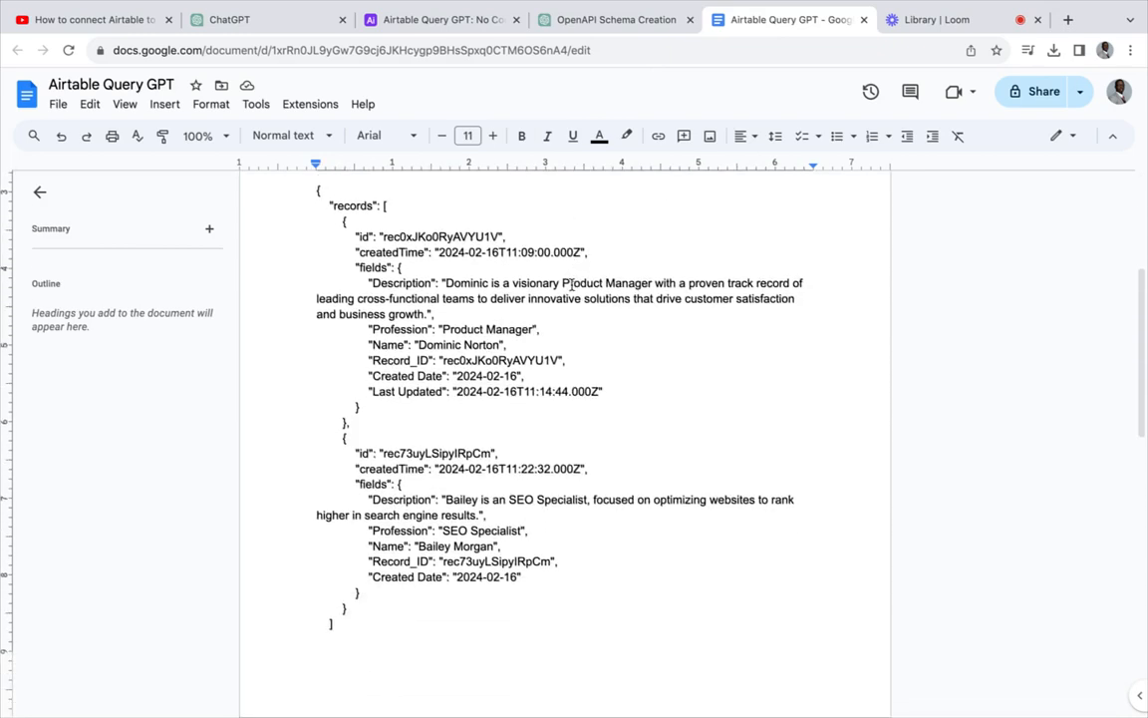
pyautogui.scroll(-6, 571, 286)
pyautogui.scroll(11, 571, 286)
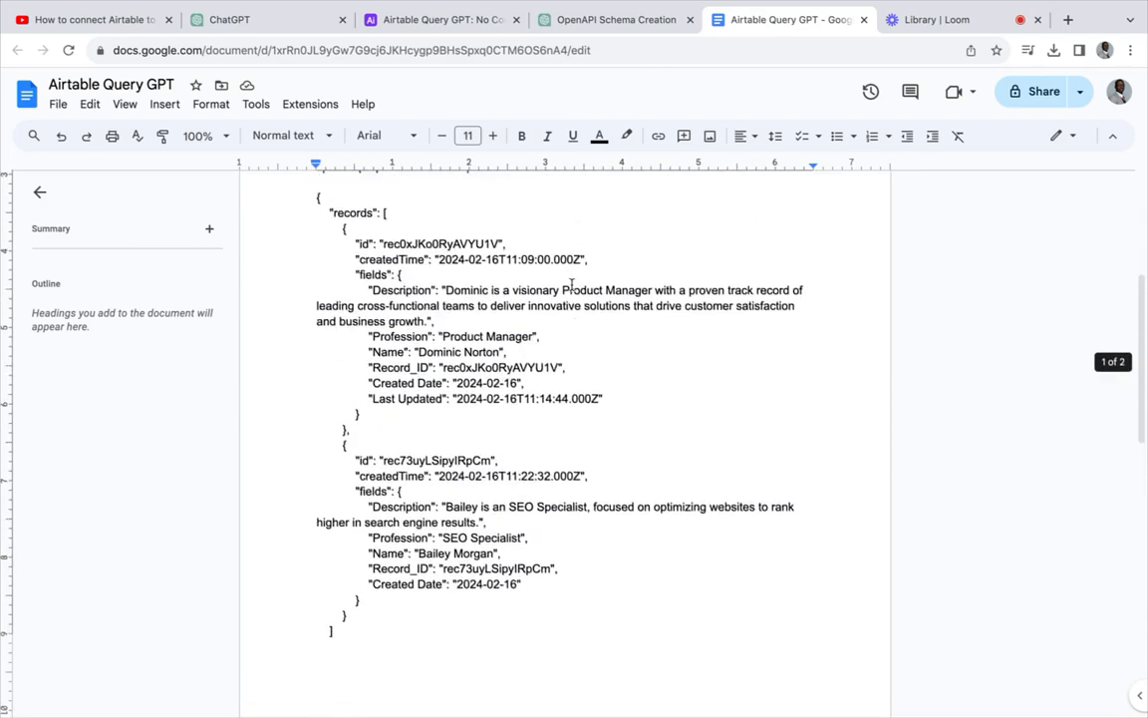
pyautogui.scroll(3, 571, 286)
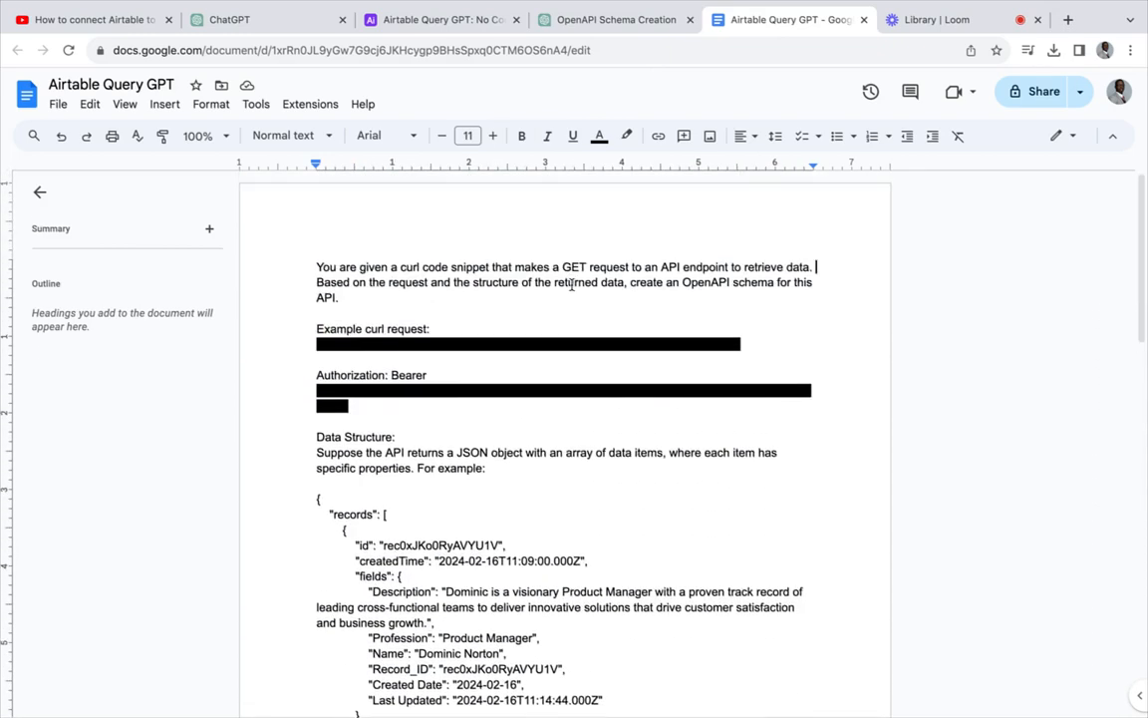
pyautogui.scroll(-8, 571, 287)
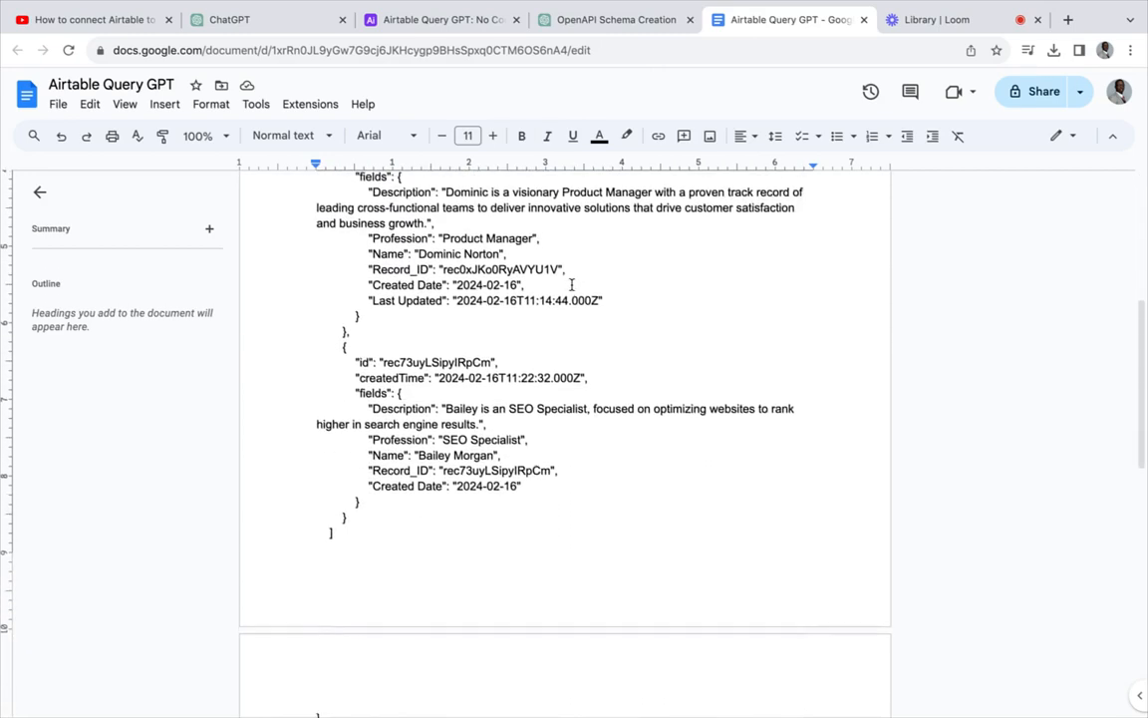
pyautogui.scroll(-3, 571, 286)
pyautogui.scroll(10, 571, 287)
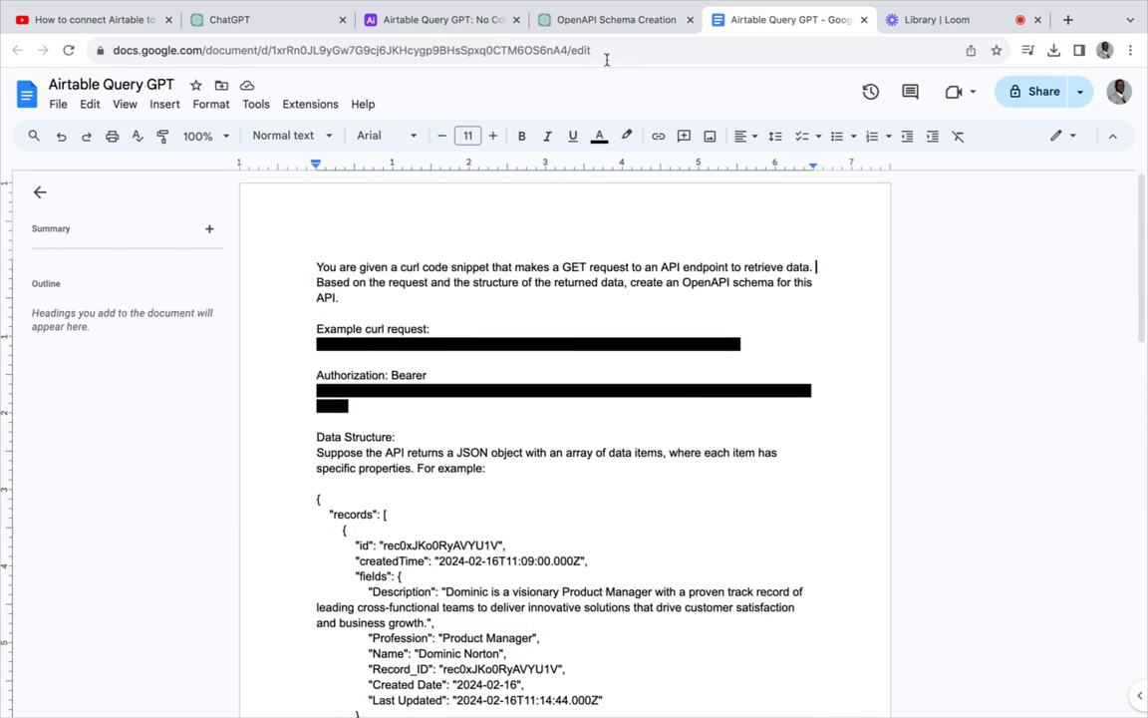
pyautogui.click(612, 24)
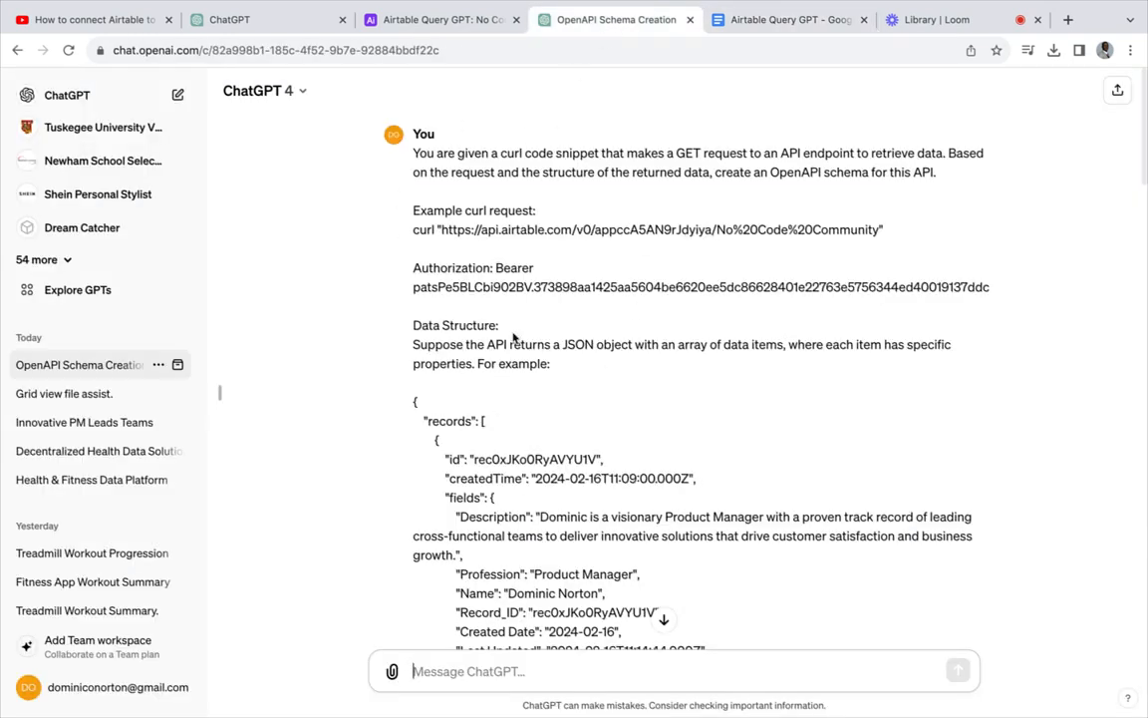
pyautogui.scroll(-10, 571, 165)
pyautogui.scroll(-5, 571, 166)
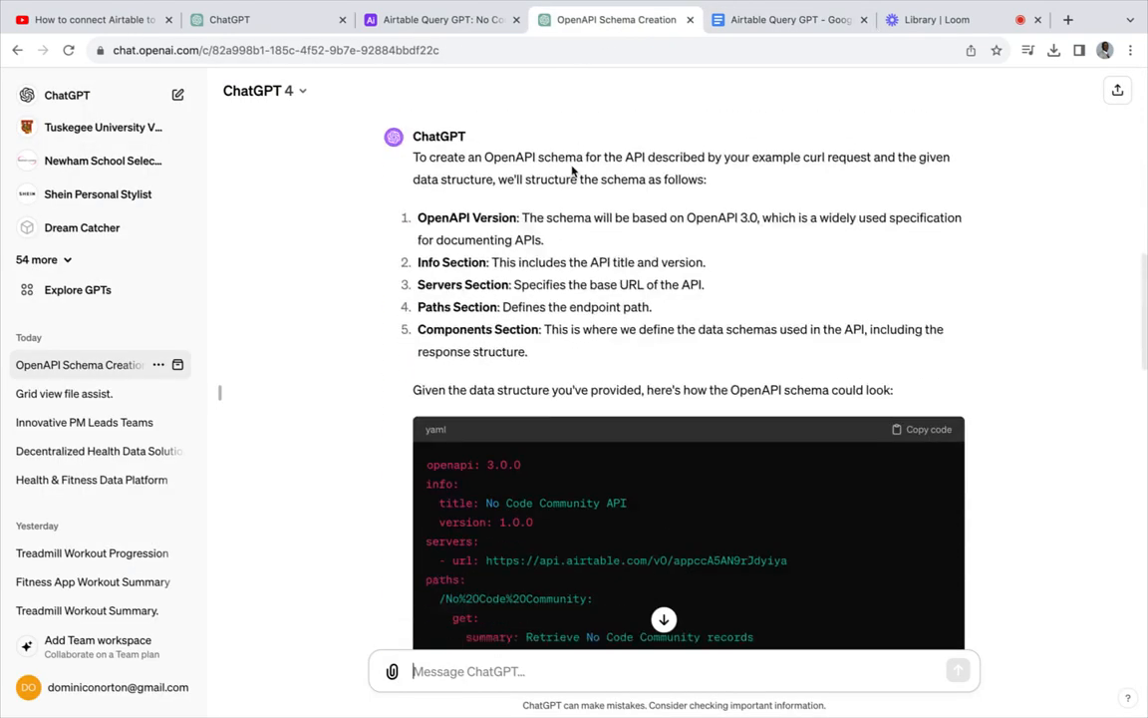
pyautogui.scroll(10, 572, 169)
pyautogui.scroll(1, 571, 171)
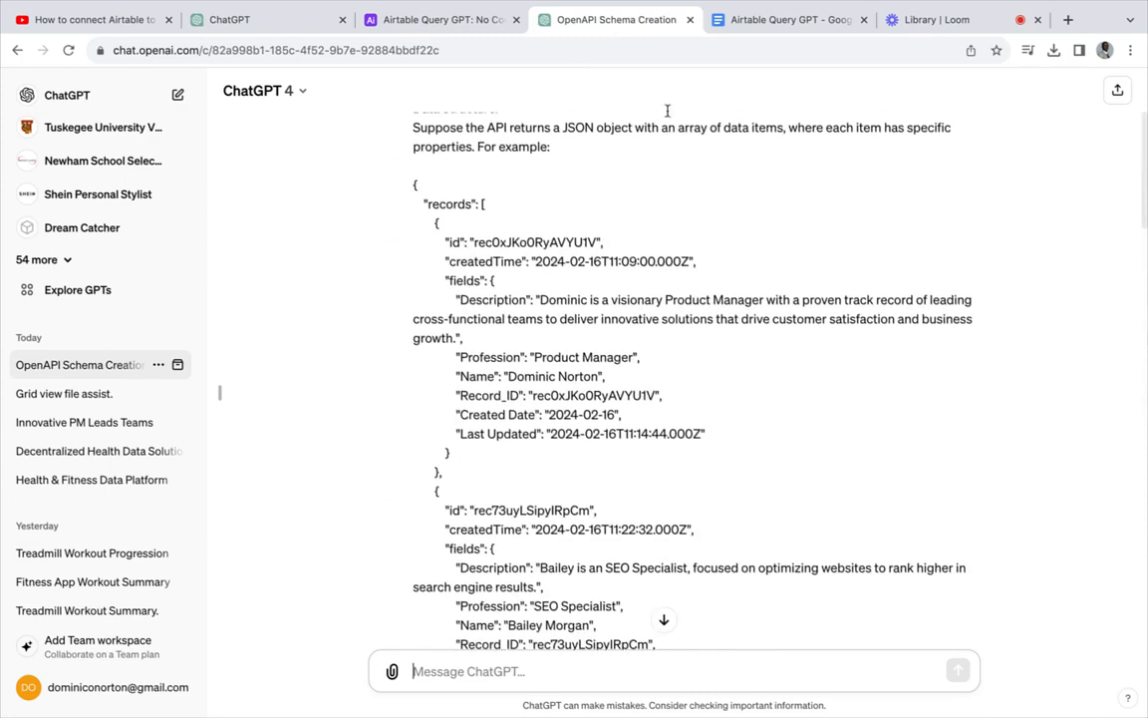
# - Select the example JSON records block in the prompt document, then view the Airtable table
pyautogui.click(778, 19)
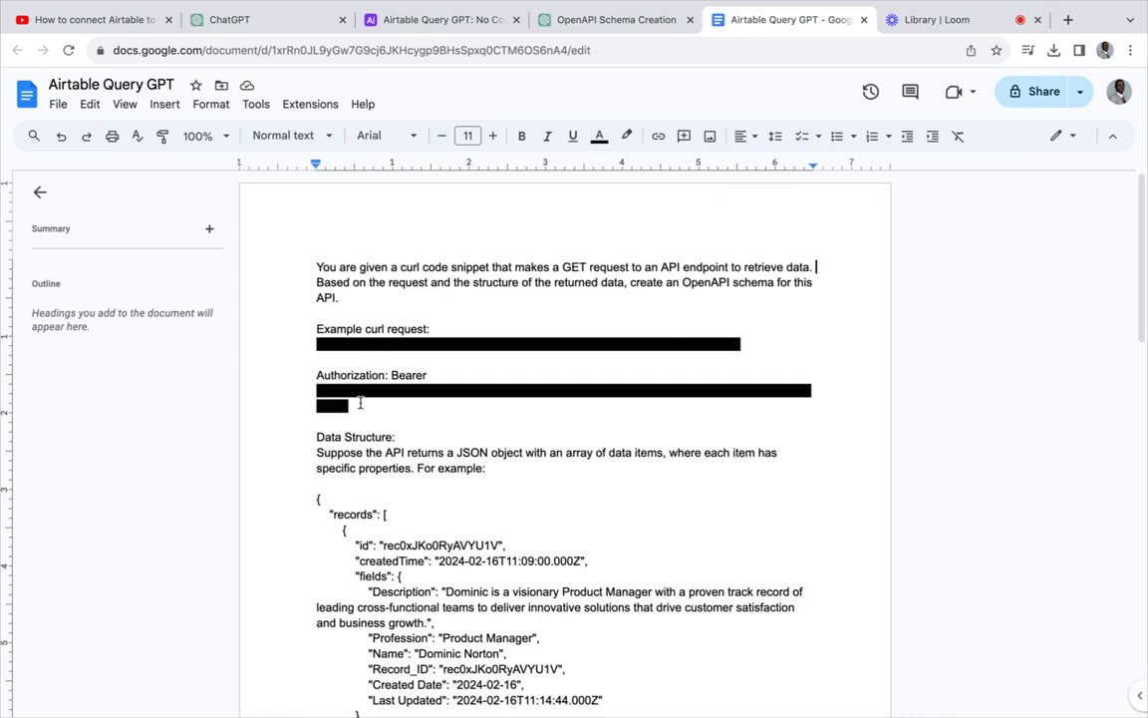
pyautogui.scroll(-5, 359, 403)
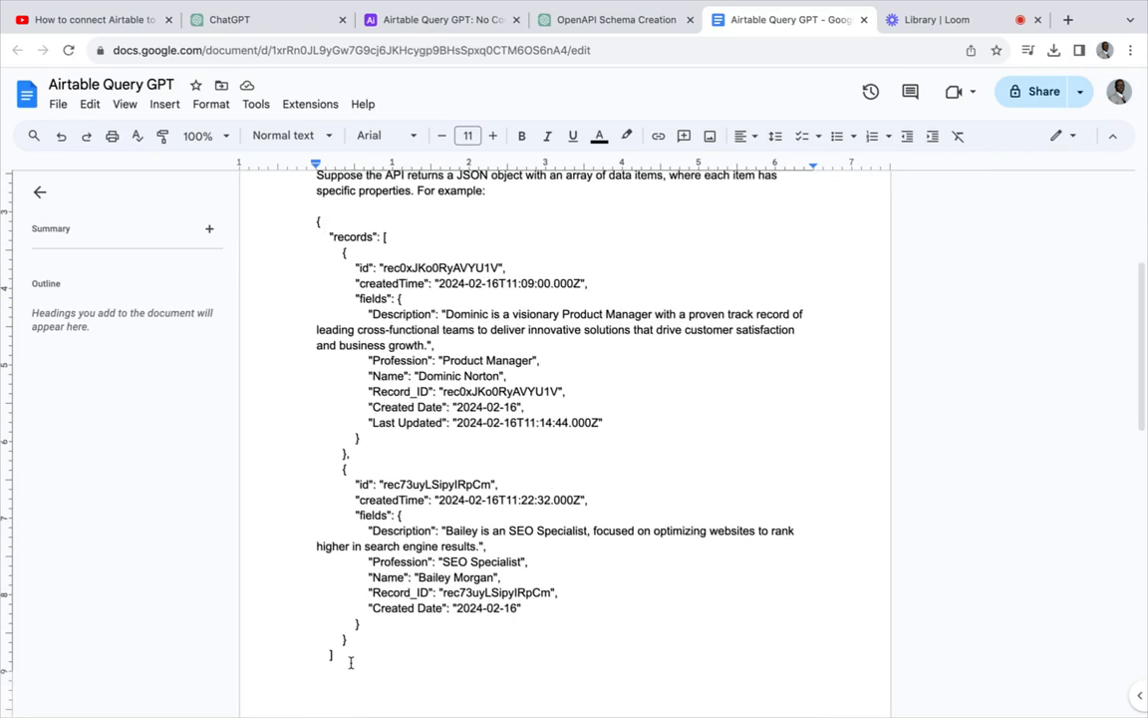
pyautogui.moveTo(350, 657); pyautogui.dragTo(272, 219)
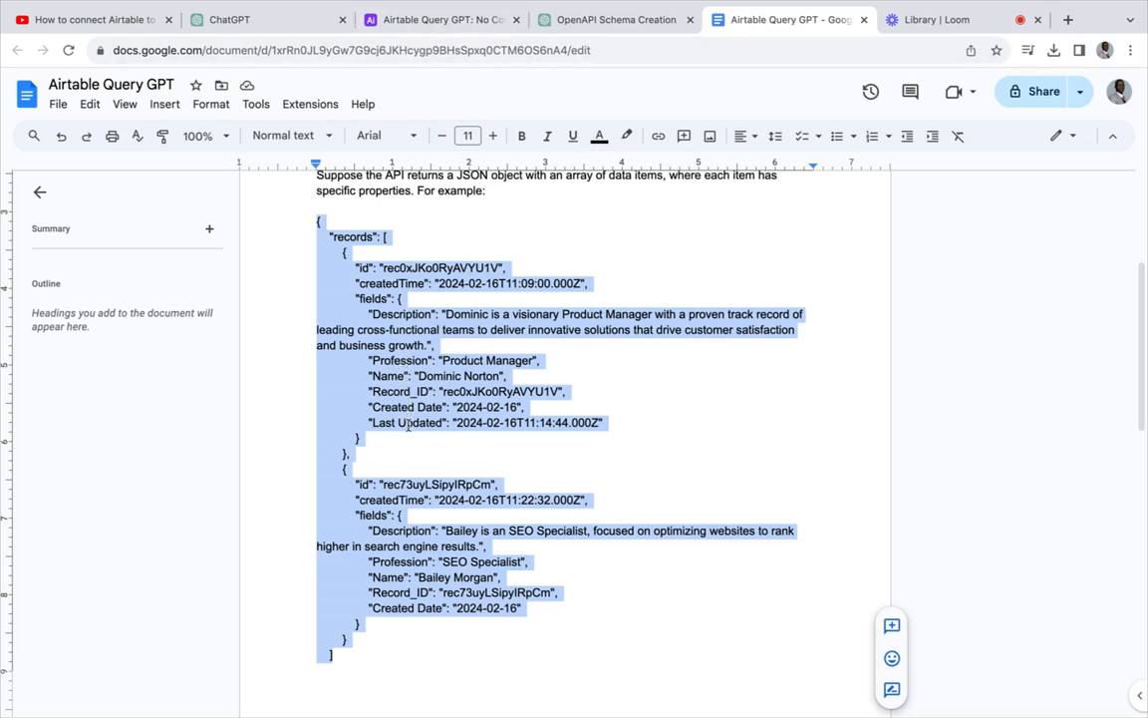
pyautogui.click(443, 19)
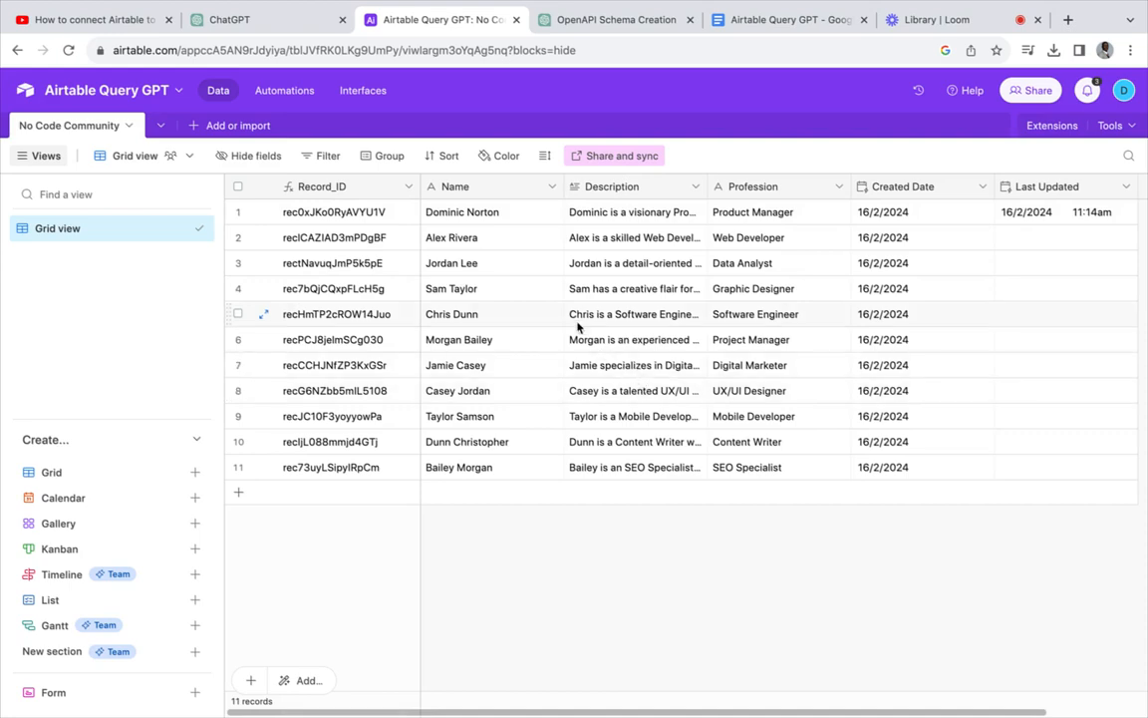
# - Review the generated OpenAPI 3.0.0 YAML schema, cross-checking it against the Google Docs prompt
pyautogui.click(617, 21)
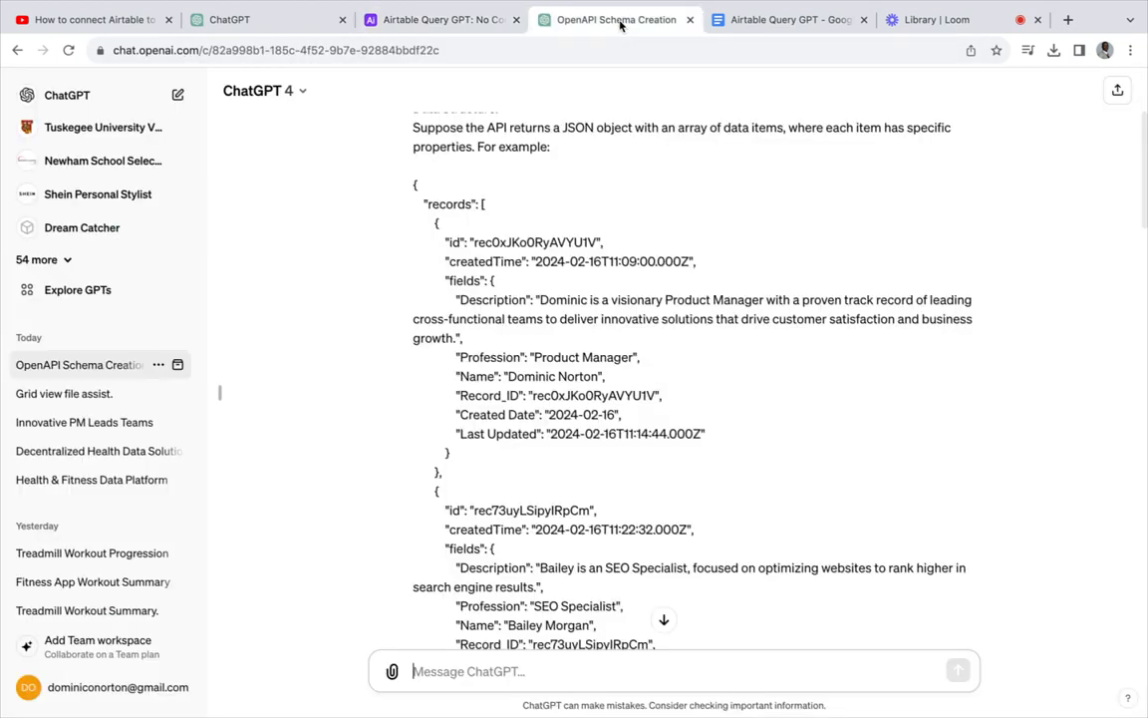
pyautogui.click(788, 19)
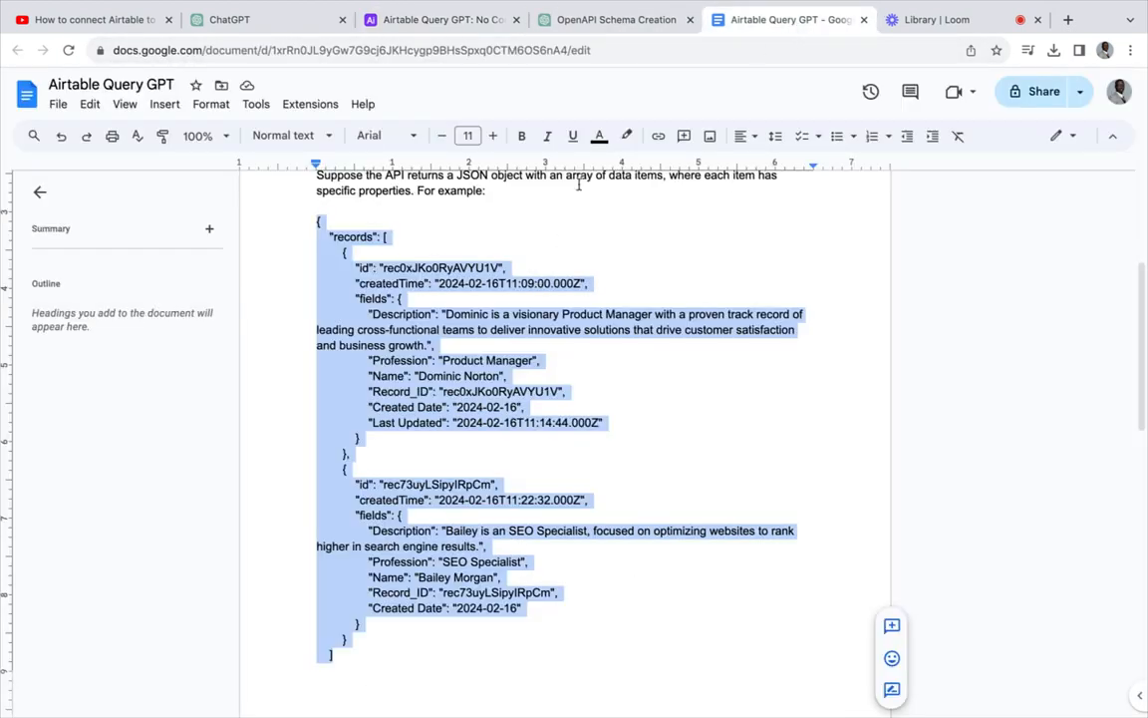
pyautogui.click(603, 21)
pyautogui.scroll(-10, 582, 372)
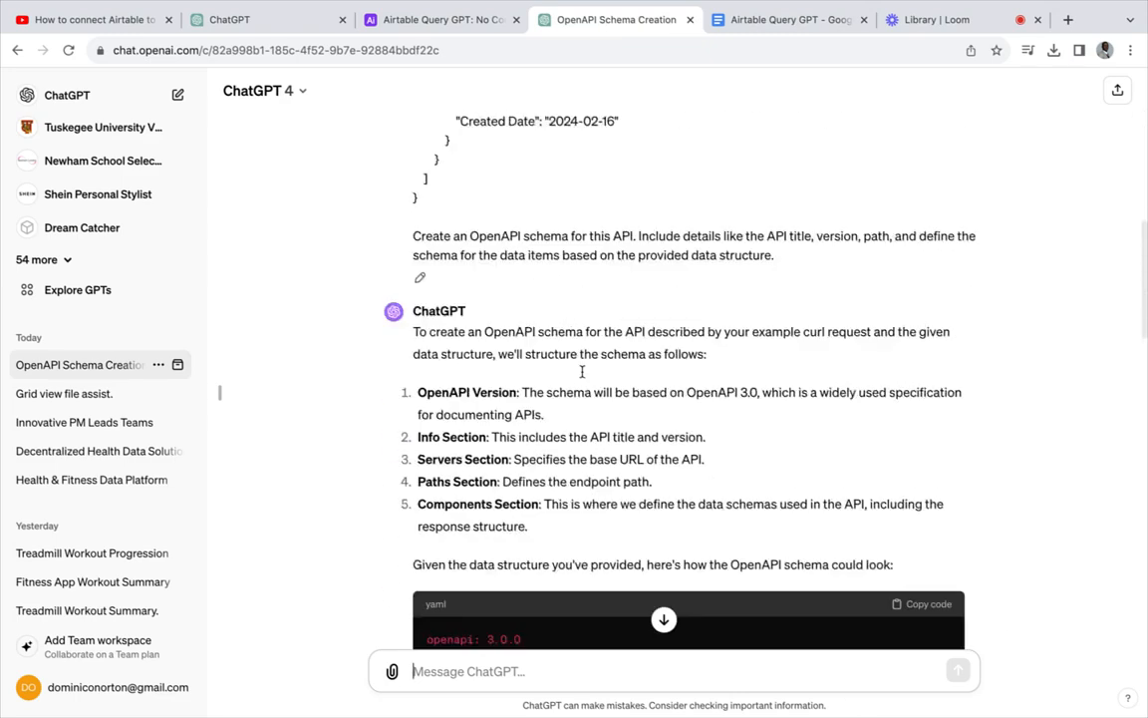
pyautogui.scroll(8, 582, 372)
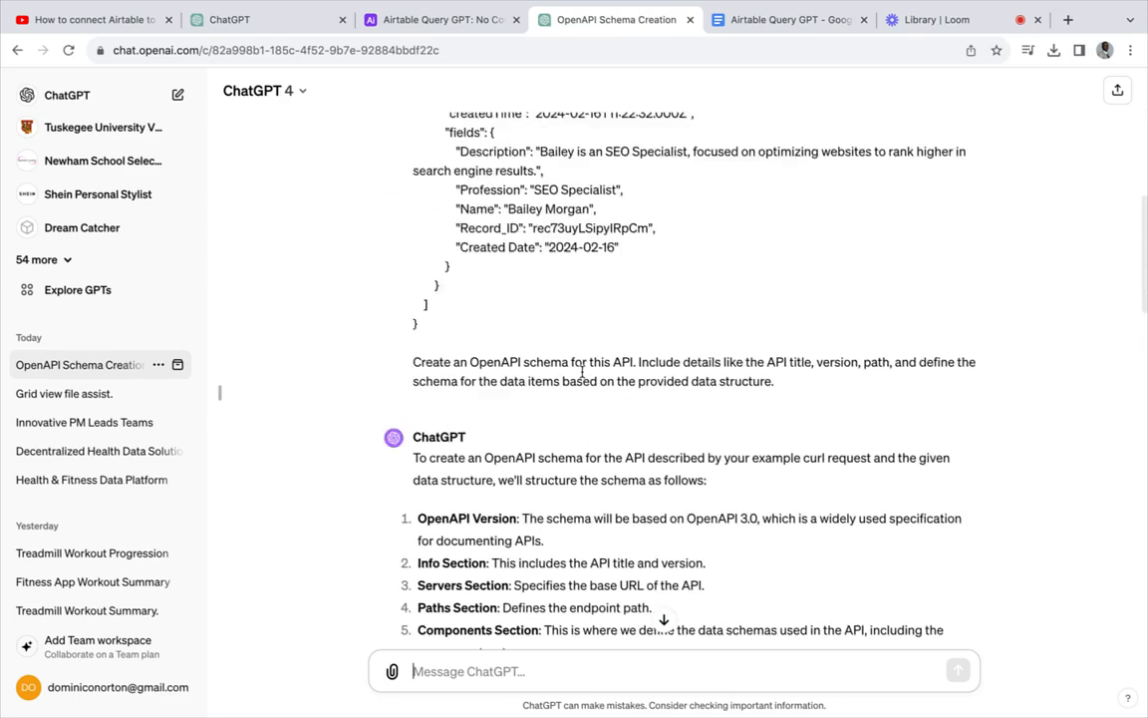
pyautogui.scroll(5, 580, 365)
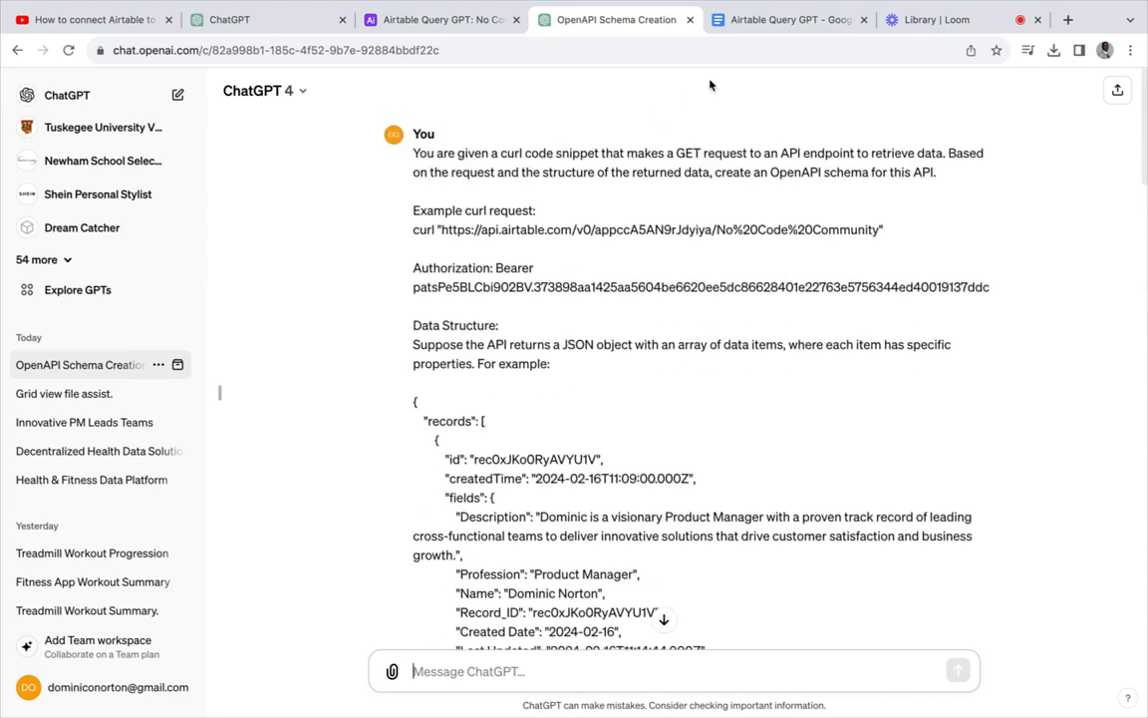
pyautogui.click(763, 22)
pyautogui.scroll(4, 592, 392)
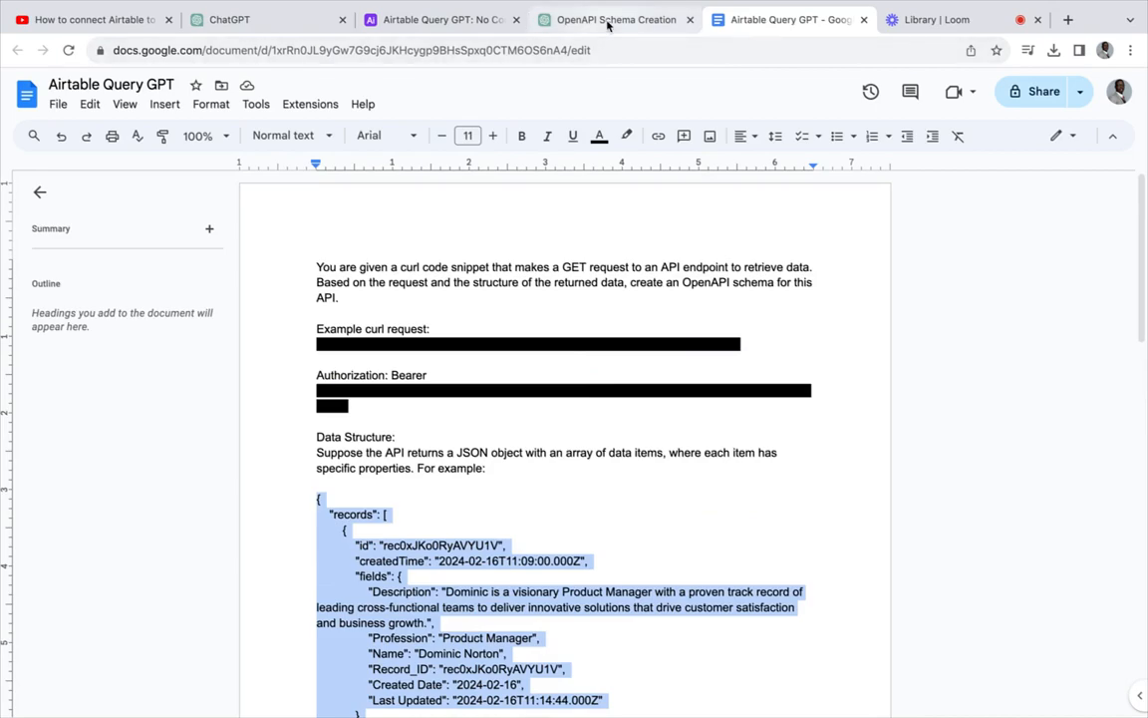
pyautogui.click(549, 26)
pyautogui.scroll(-2, 573, 358)
pyautogui.scroll(-15, 573, 359)
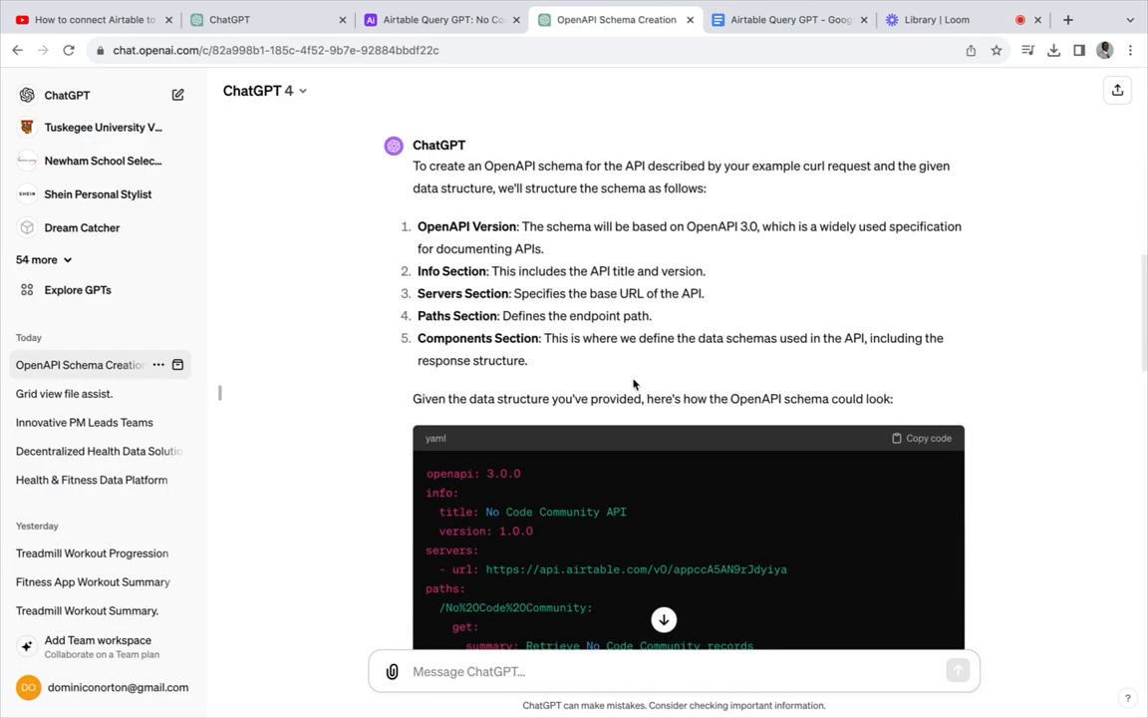
pyautogui.scroll(-7, 693, 416)
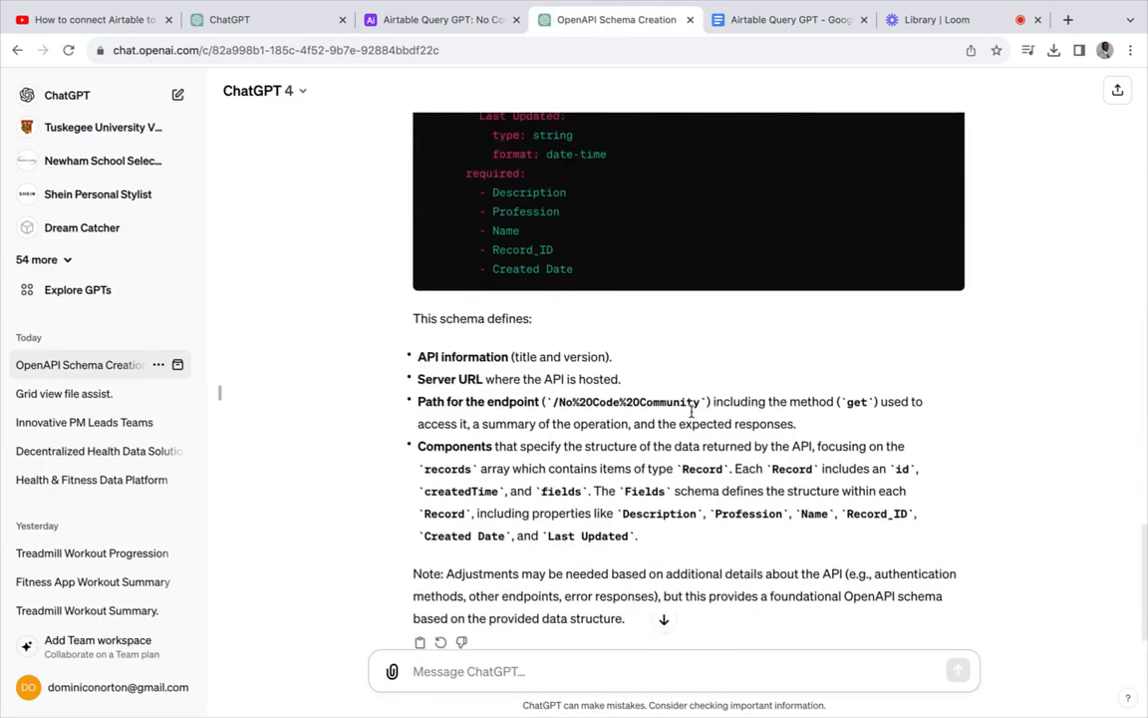
pyautogui.scroll(14, 690, 410)
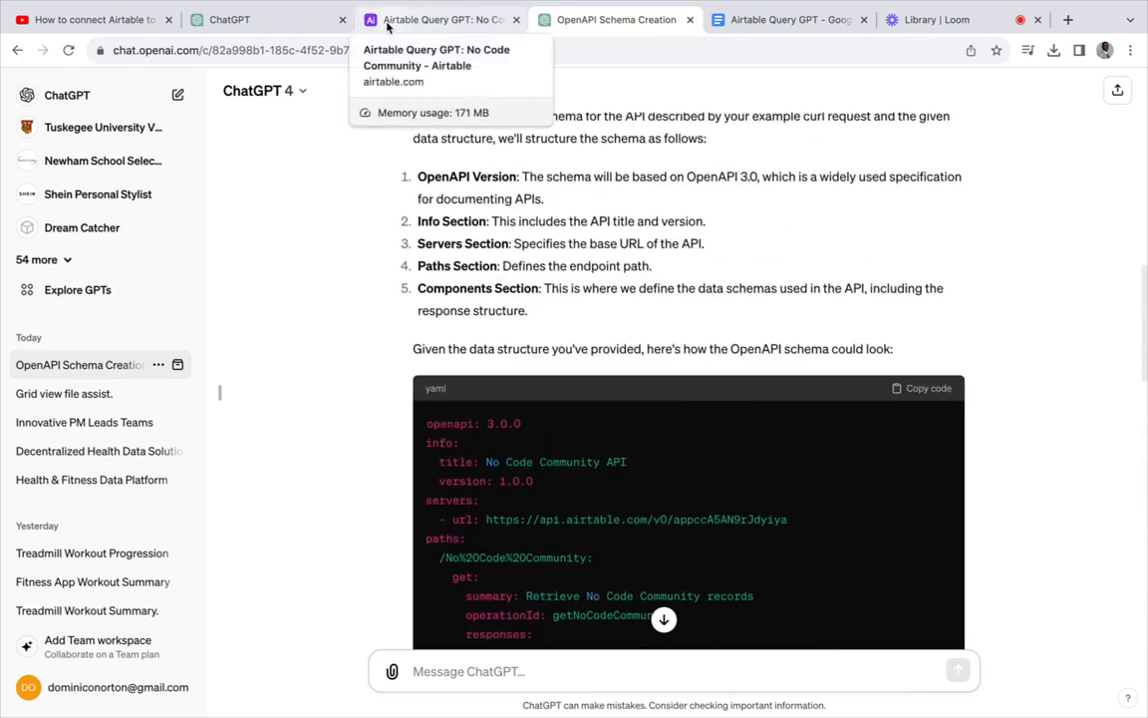
# - Save and publish the Airtable Query GPT to Only me, then view the GPT
pyautogui.click(270, 19)
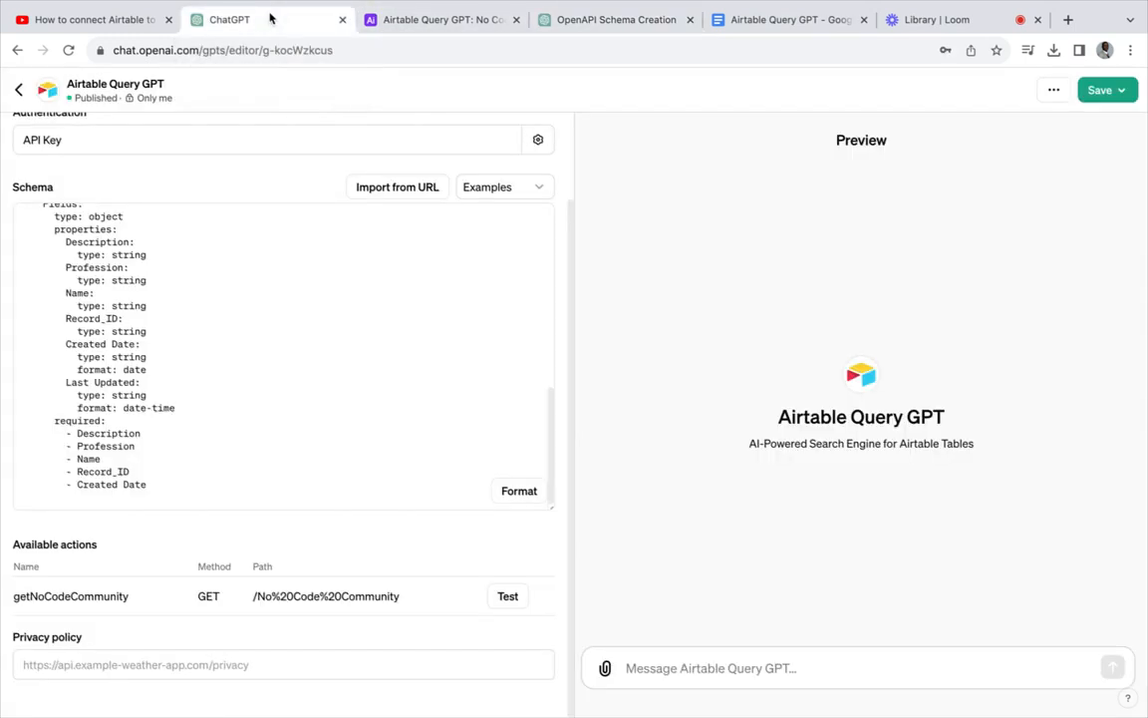
pyautogui.scroll(5, 303, 326)
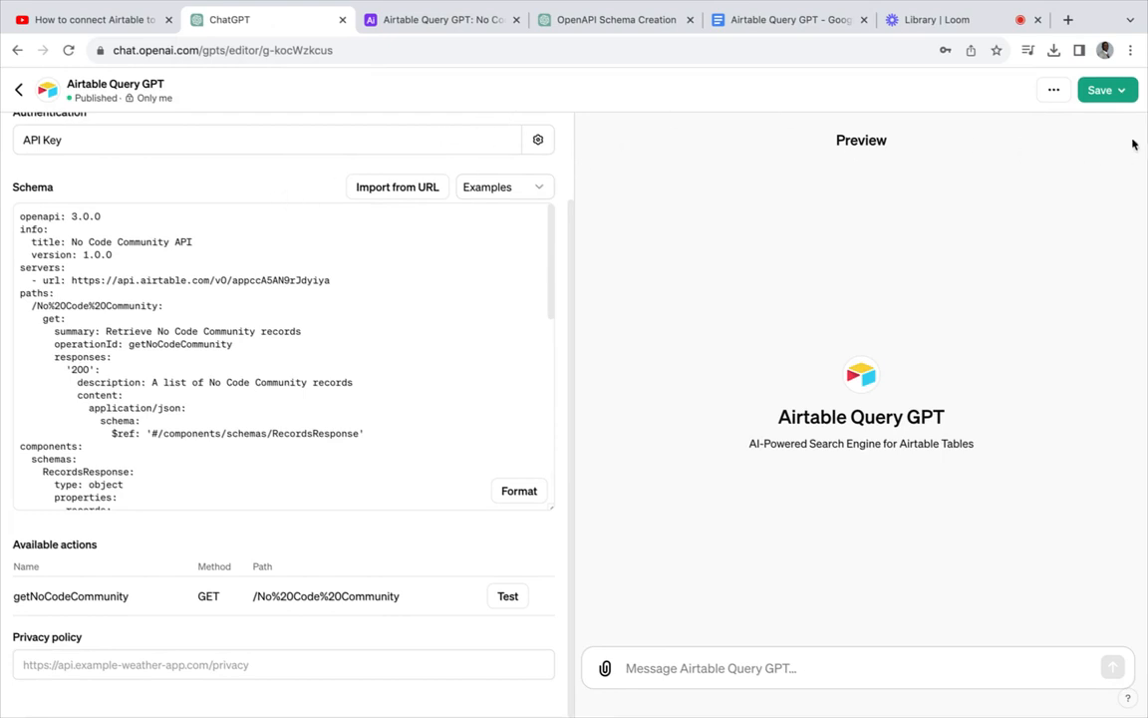
pyautogui.click(1131, 92)
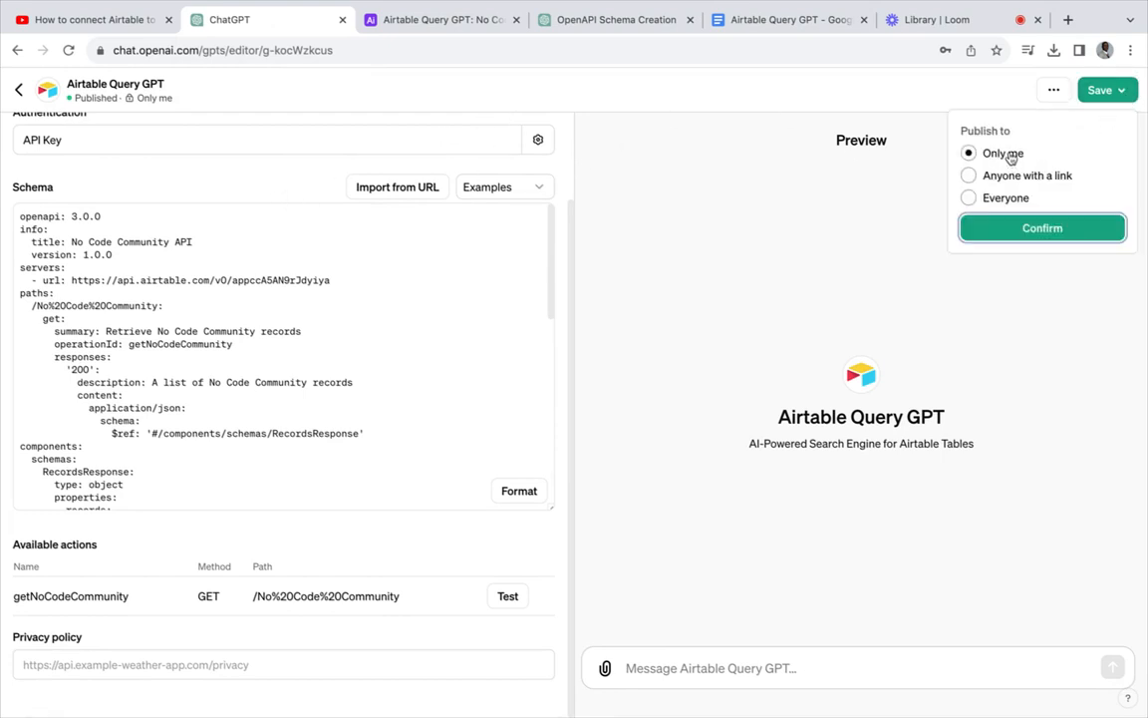
pyautogui.click(1038, 231)
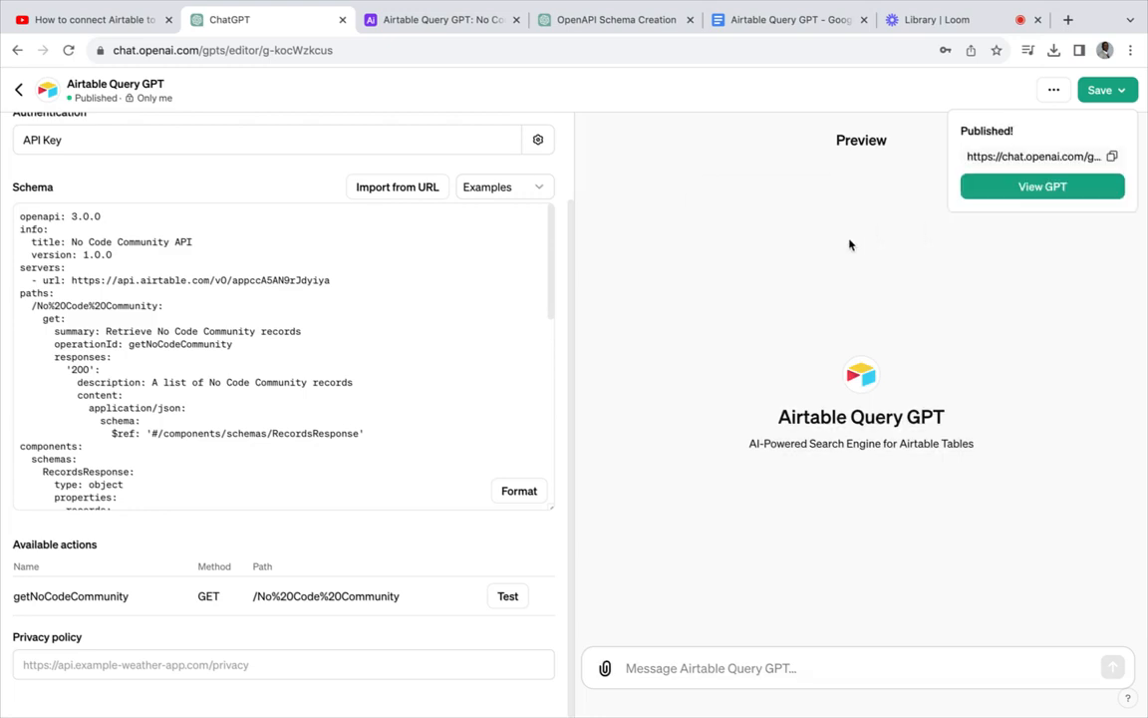
pyautogui.click(969, 190)
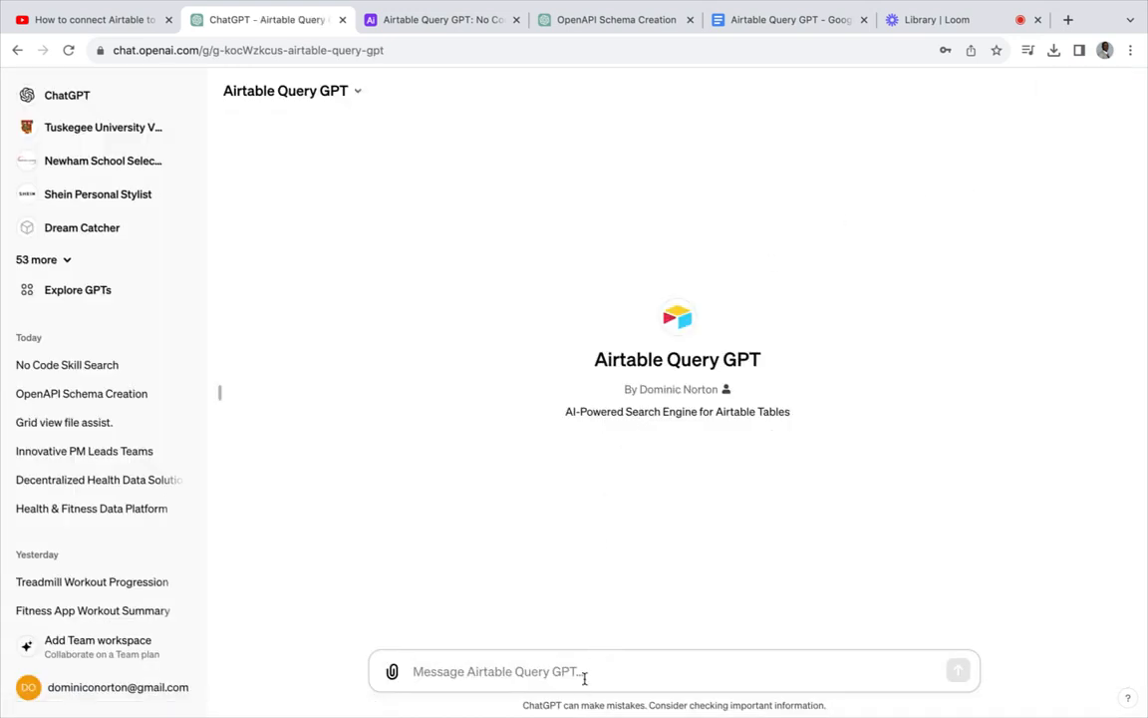
# - Send 'Hello', then draft the mobile application question, correcting 'appication' to 'application'
pyautogui.write('Hello')
pyautogui.press('Return')
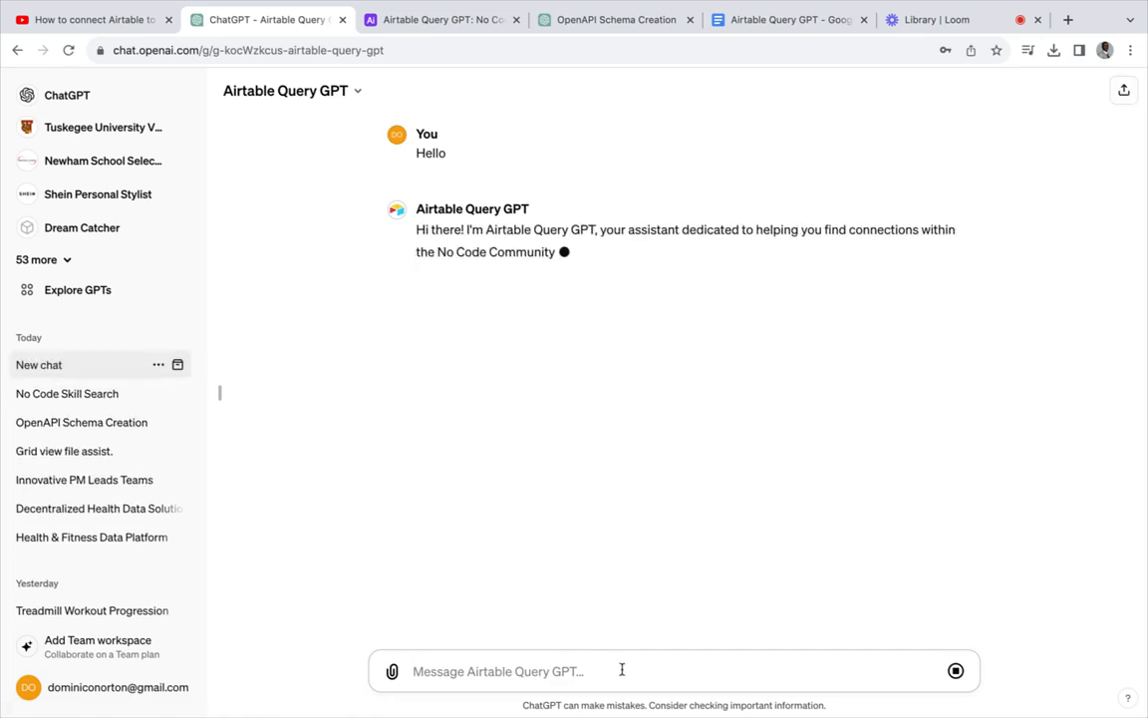
pyautogui.write('I want')
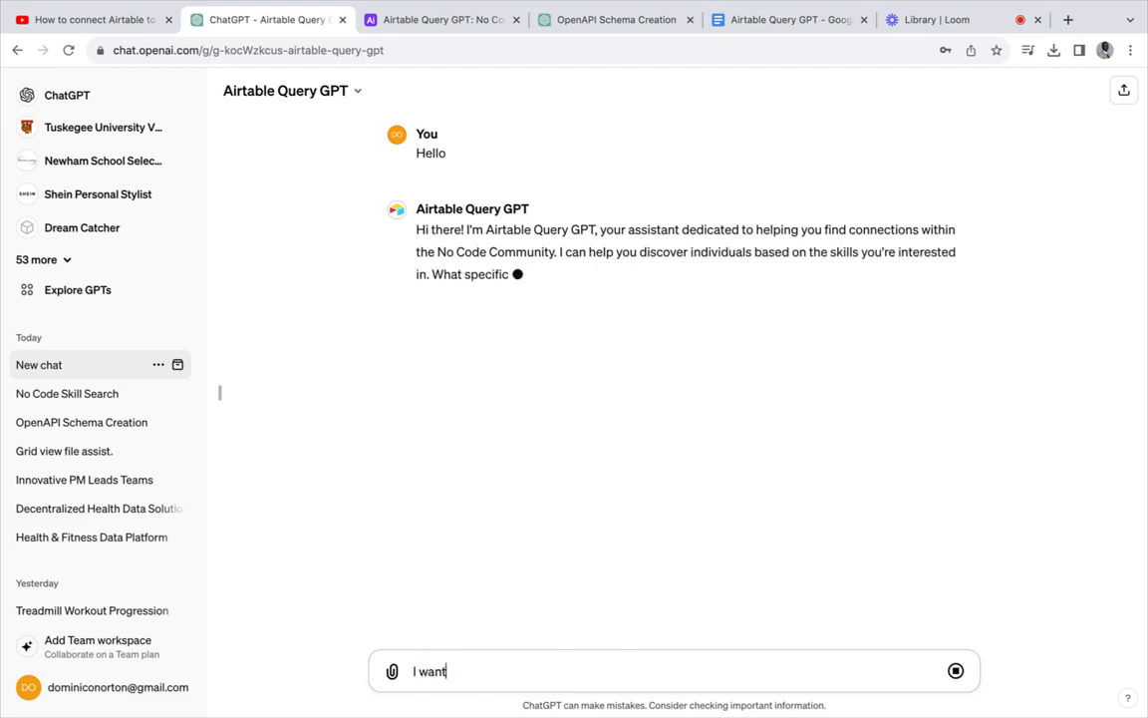
pyautogui.write(' to buil')
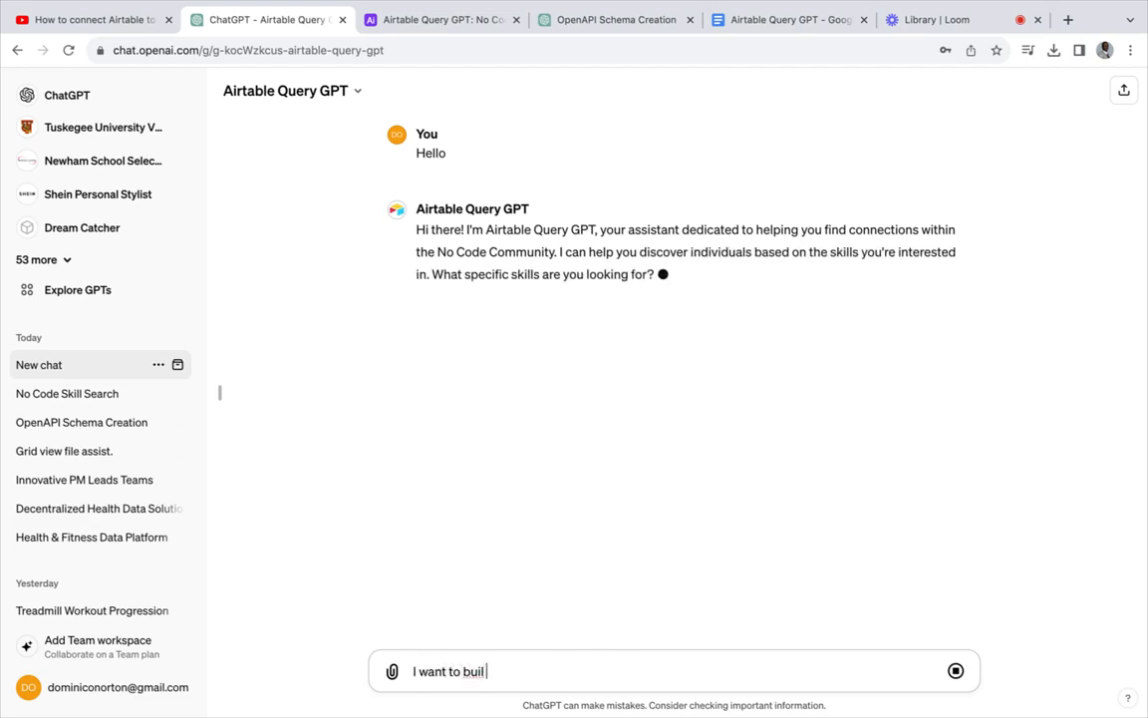
pyautogui.write('d a mobile appication')
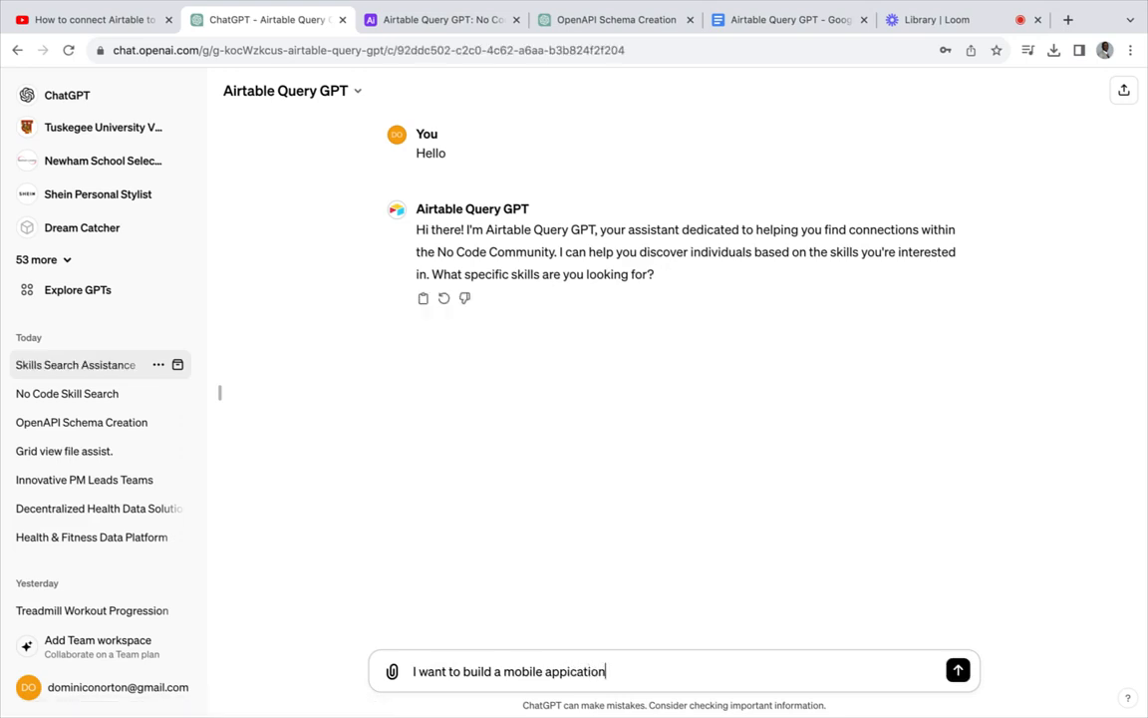
pyautogui.write(', who should I connect')
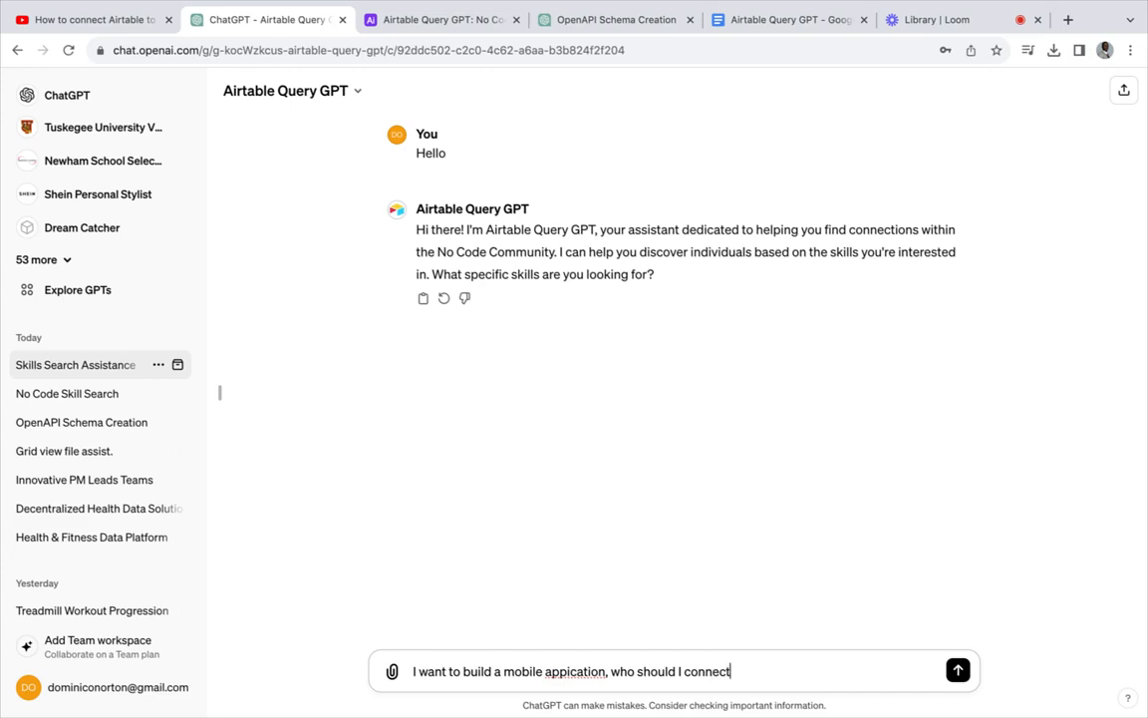
pyautogui.write(' with?')
pyautogui.rightClick(577, 671)
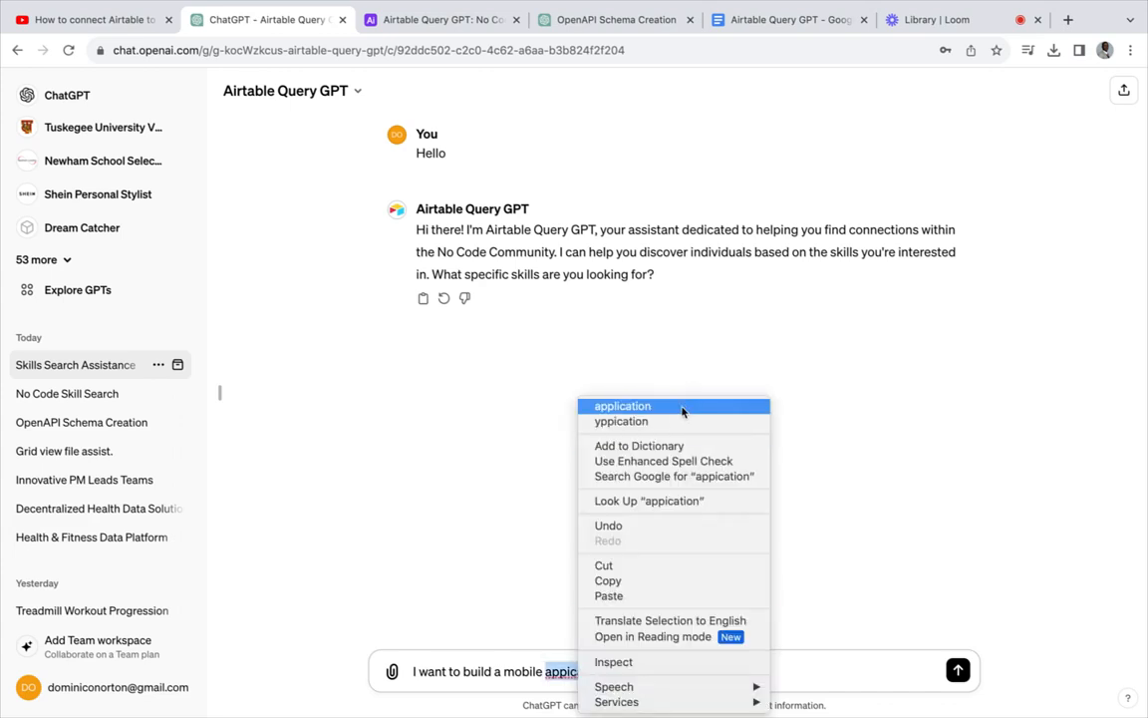
pyautogui.click(610, 406)
# - Send the mobile application question and read the three recommended members, led by a Mobile Developer
pyautogui.click(955, 670)
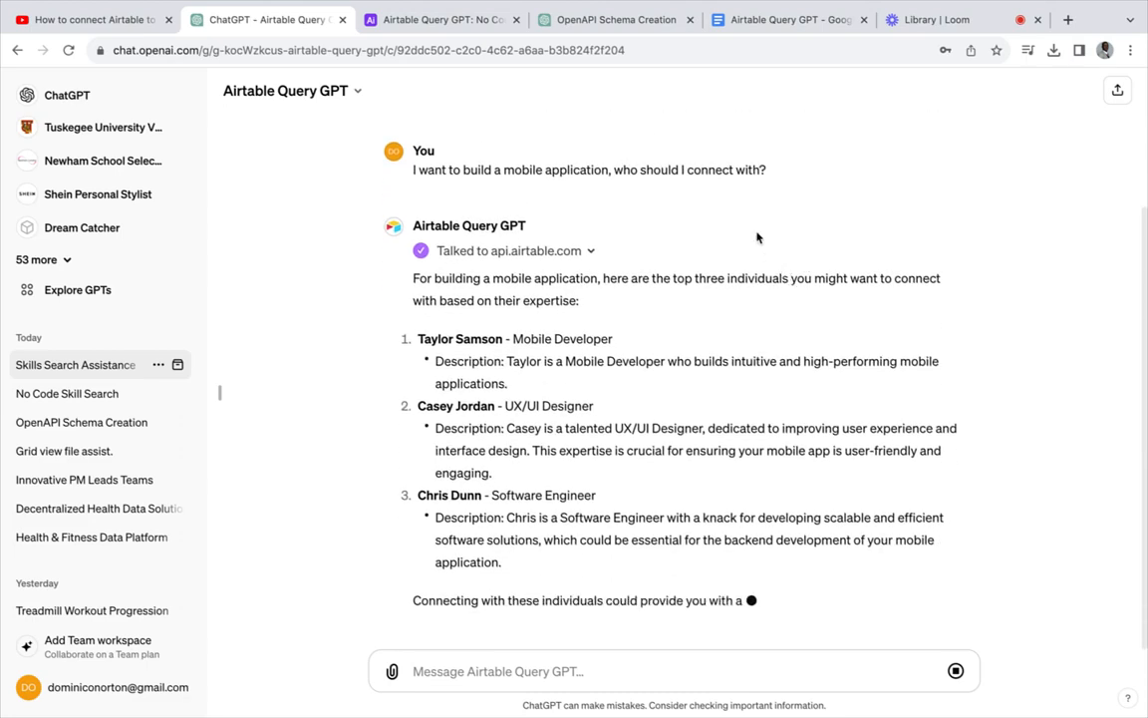
pyautogui.scroll(2, 757, 237)
pyautogui.scroll(1, 758, 237)
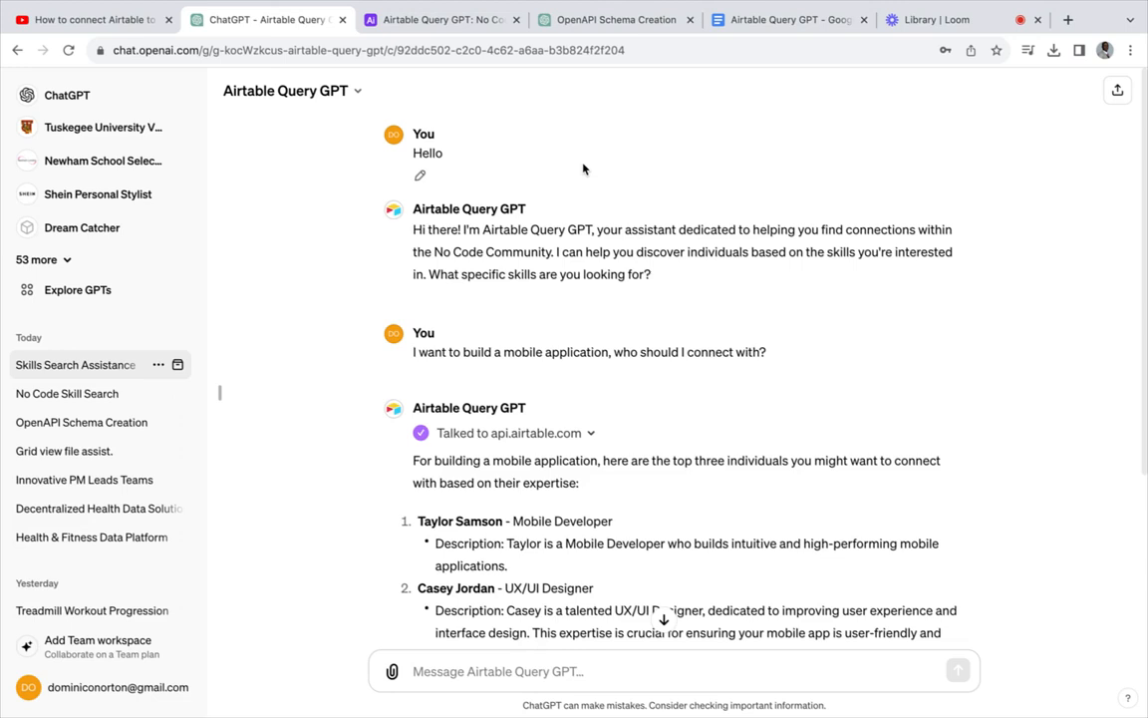
pyautogui.click(927, 19)
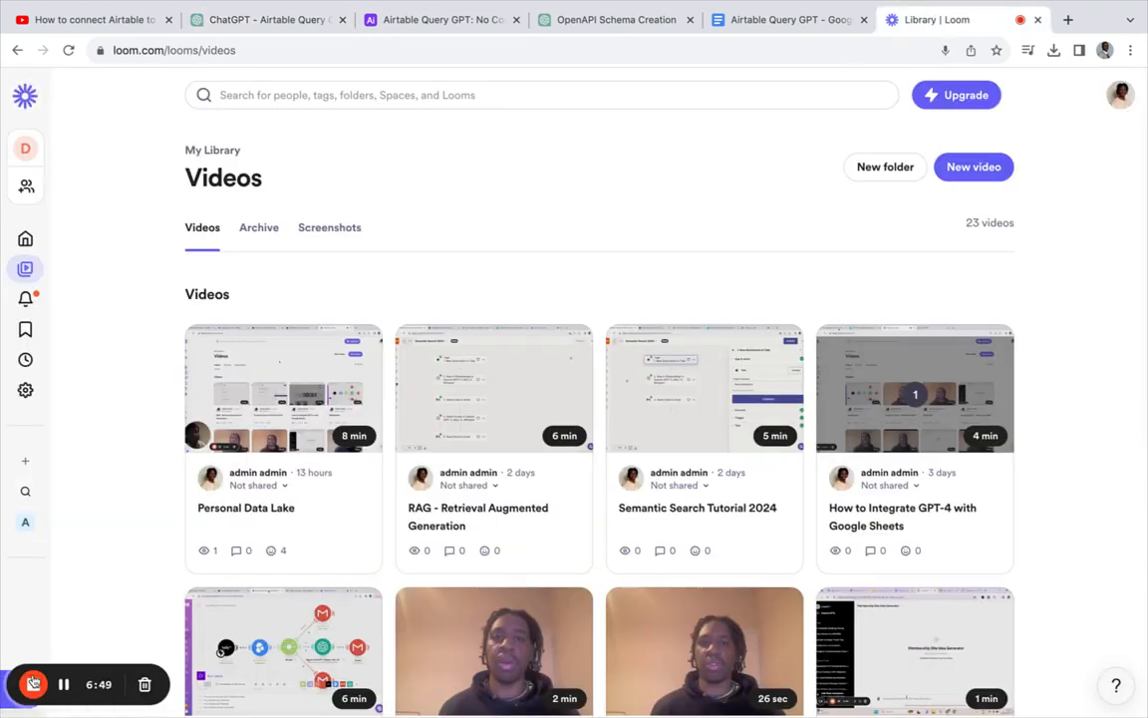